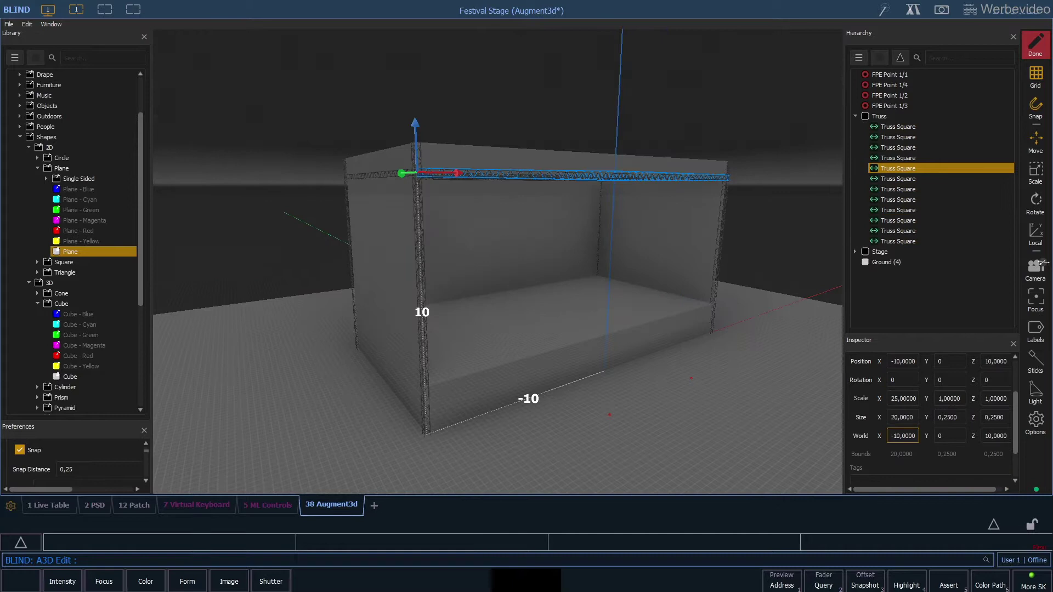
# - Lengthen the top horizontal truss to 30 and slide it left to X -15
pyautogui.doubleClick(892, 417)
pyautogui.write('30')
pyautogui.press('Return')
pyautogui.moveTo(457, 172); pyautogui.dragTo(300, 170)
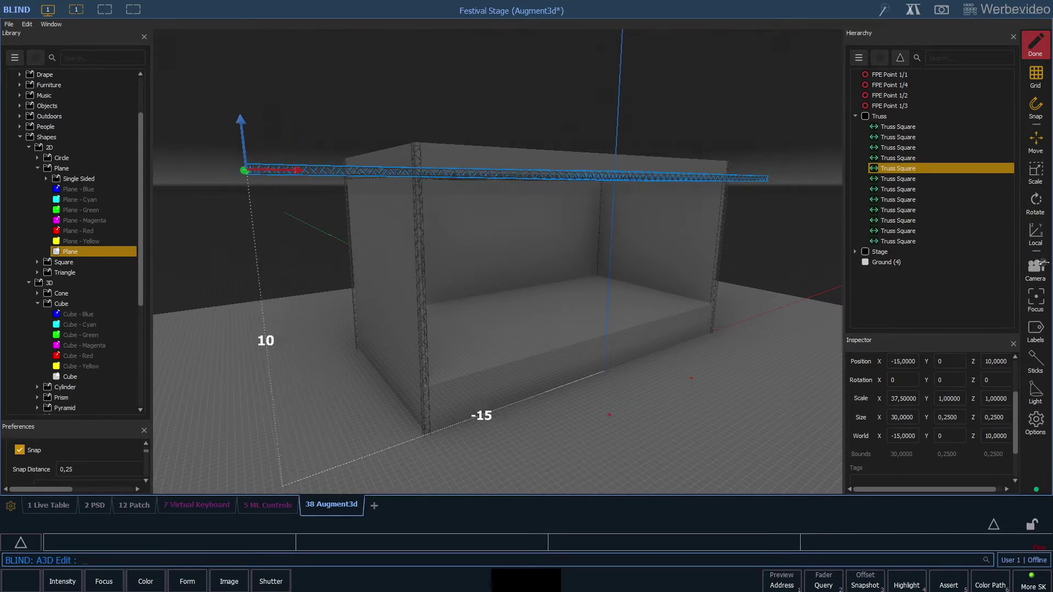
# - Move the vertical truss out of the Truss group to X -15 and set its length to 10
pyautogui.click(422, 329)
pyautogui.moveTo(494, 274); pyautogui.dragTo(658, 274, button='middle')
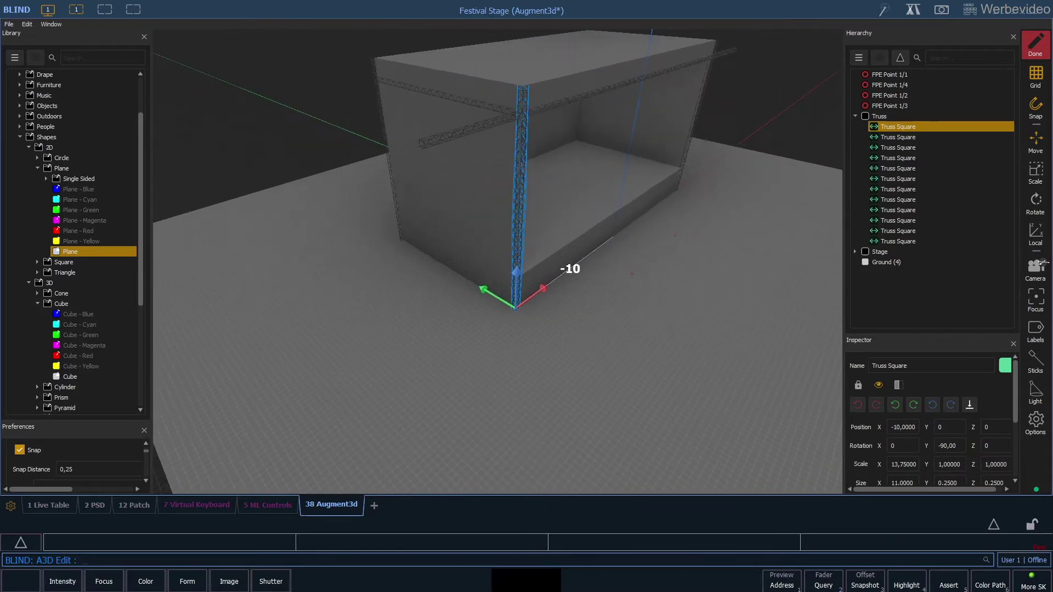
pyautogui.moveTo(898, 127); pyautogui.dragTo(888, 269)
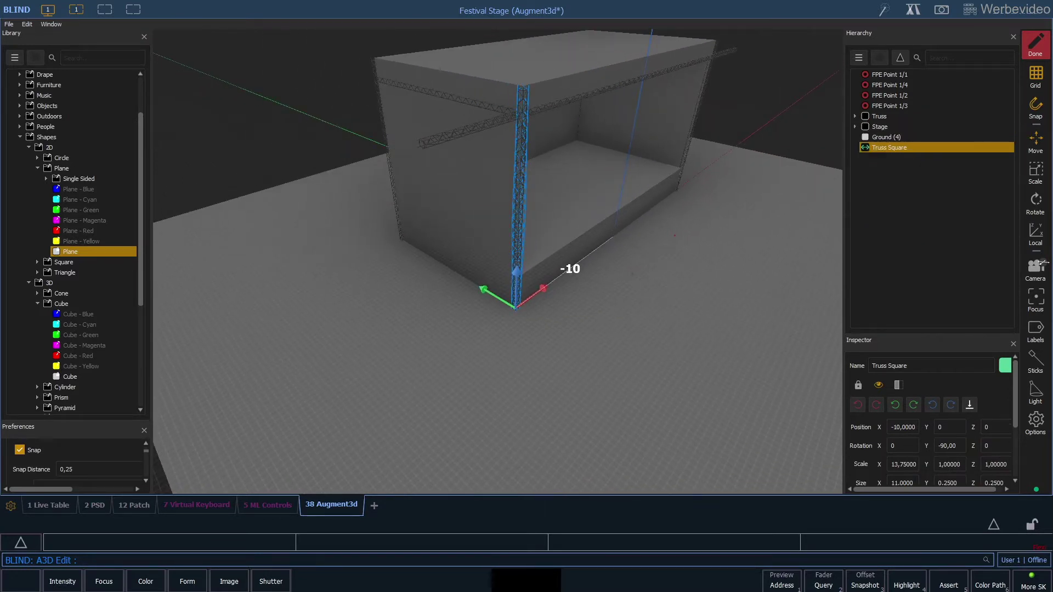
pyautogui.moveTo(543, 287); pyautogui.dragTo(476, 337)
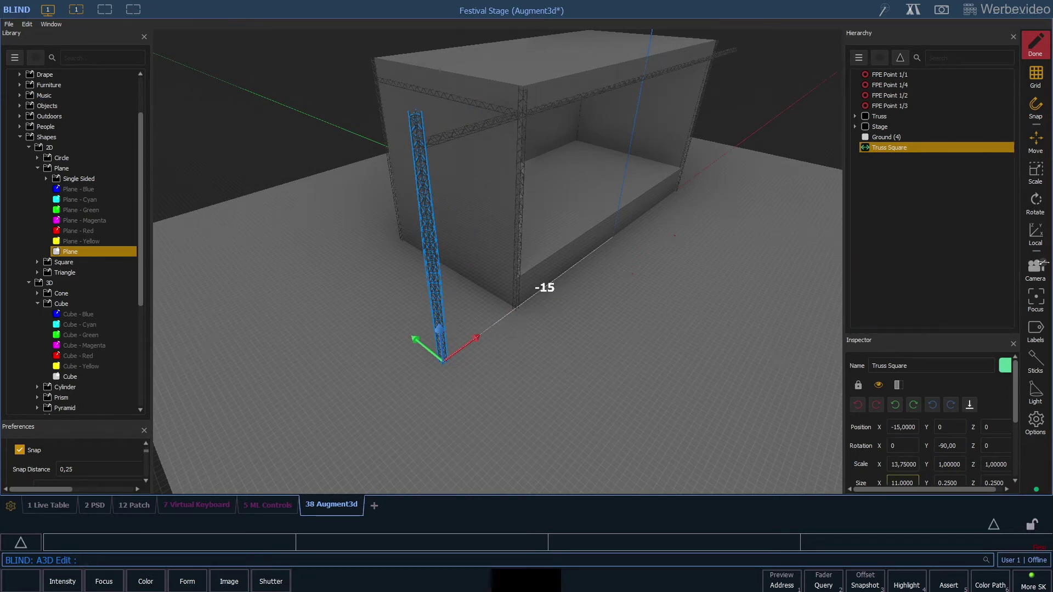
pyautogui.write('10')
pyautogui.press('Return')
pyautogui.click(892, 159)
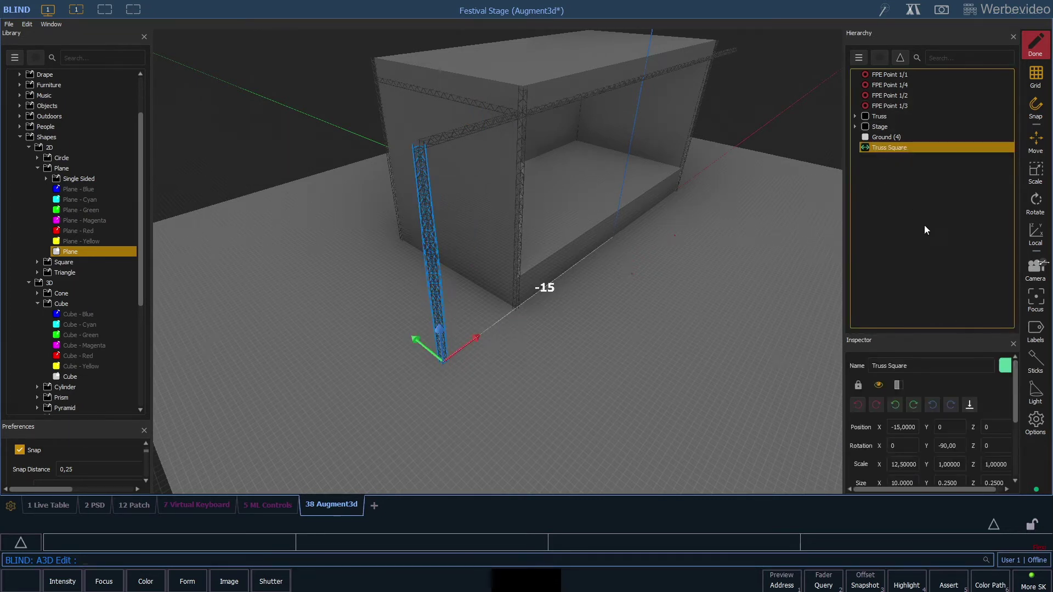
# - Duplicate the vertical truss, place the copy at X 15, then select the X -15 tower
pyautogui.hotkey('ctrl', 'd')
pyautogui.moveTo(478, 338); pyautogui.dragTo(713, 163)
pyautogui.press('Escape')
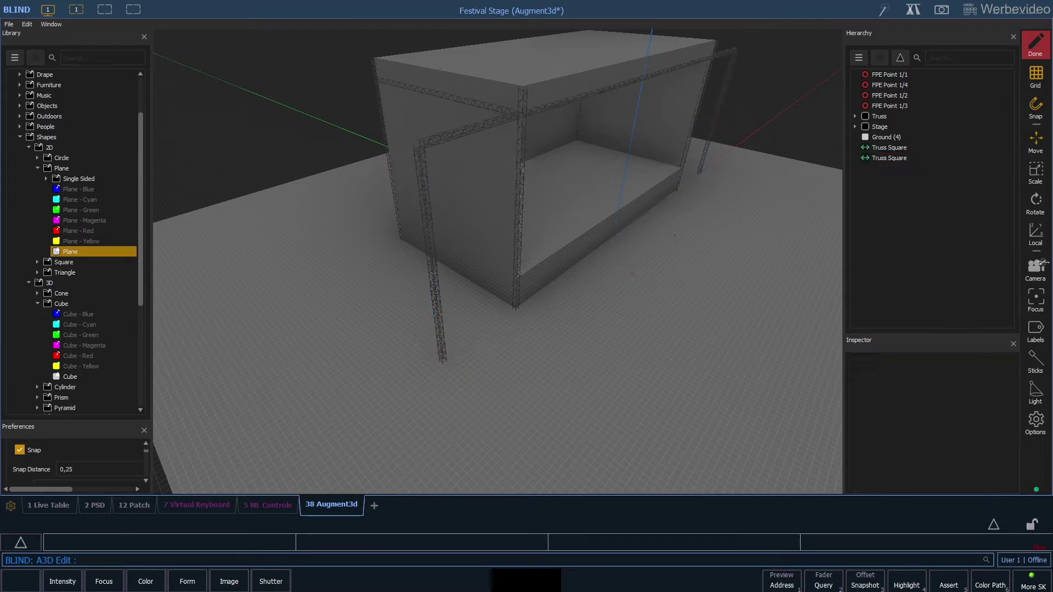
pyautogui.scroll(5, 497, 253)
pyautogui.click(609, 247)
pyautogui.scroll(-2, 604, 253)
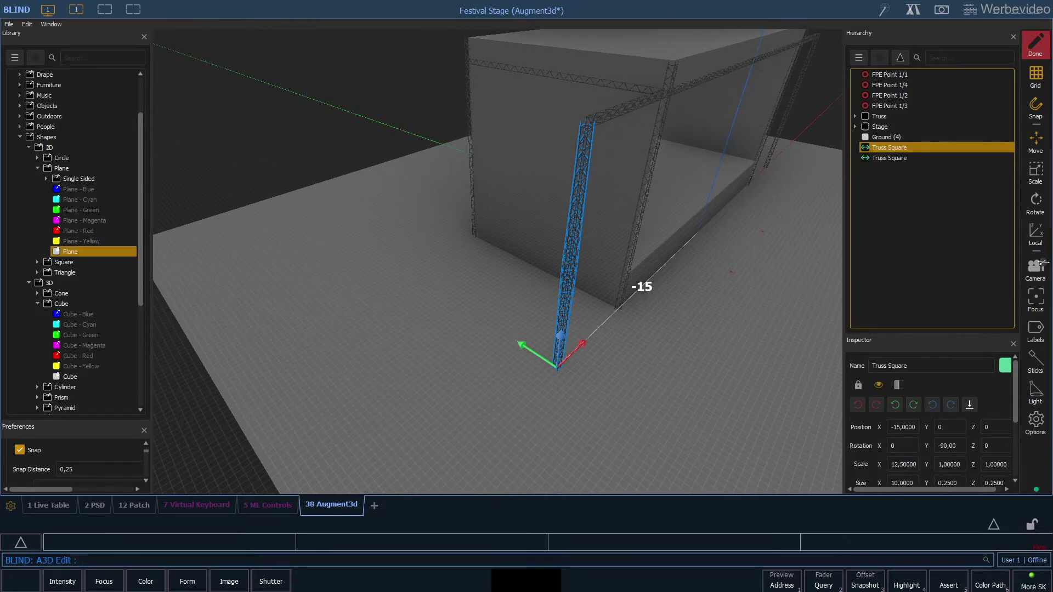
# - Duplicate the X -15 truss leg and nudge the copy to Y 1
pyautogui.hotkey('ctrl', 'd')
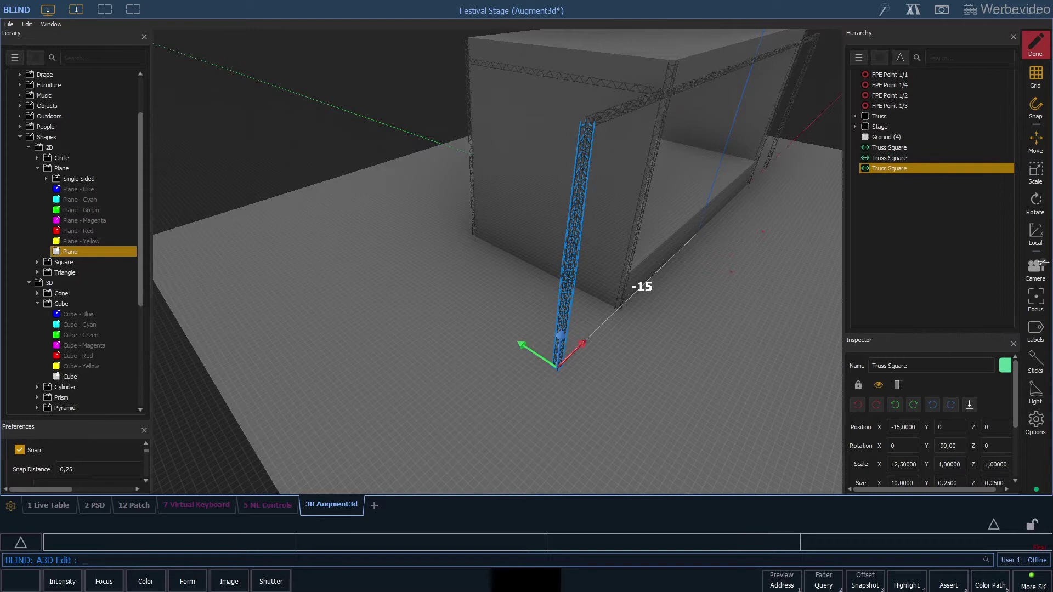
pyautogui.press('Up')
pyautogui.press('Up')
pyautogui.press('Up')
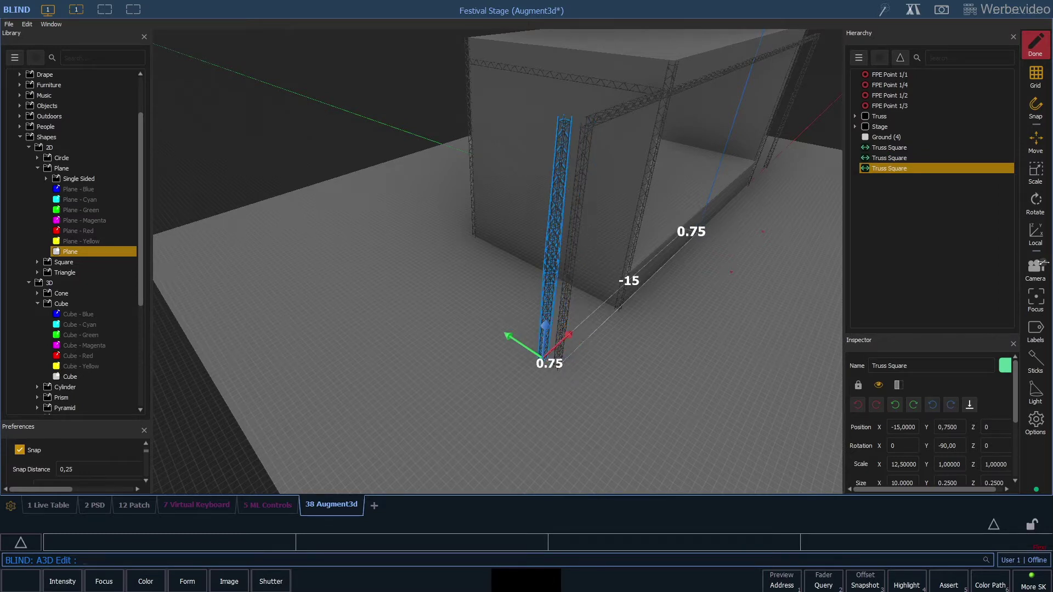
pyautogui.press('Up')
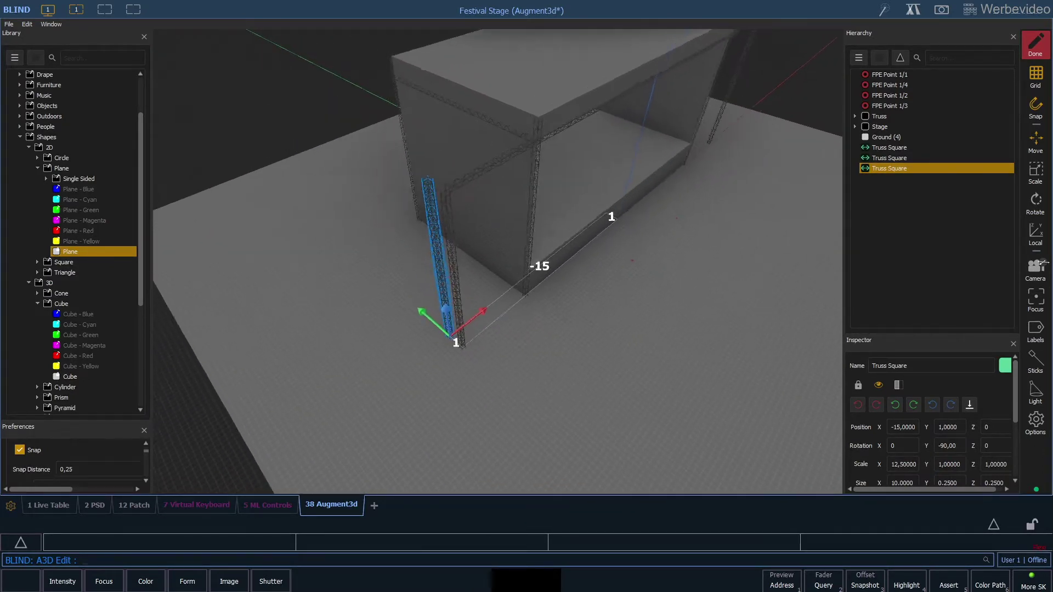
# - Move the top-edge truss to X -15 and shorten it to length 1
pyautogui.click(475, 181)
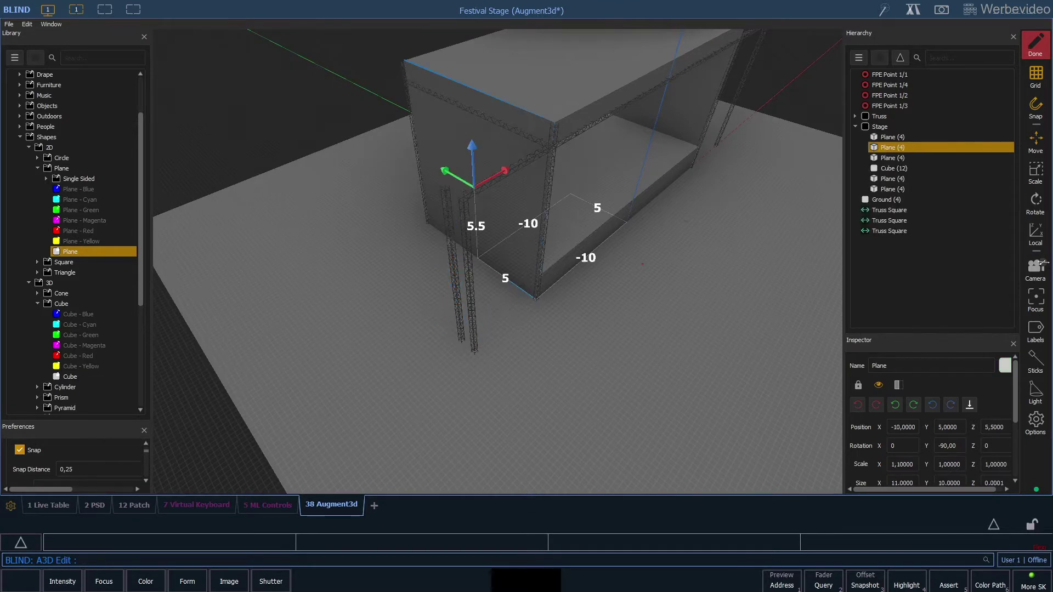
pyautogui.click(477, 112)
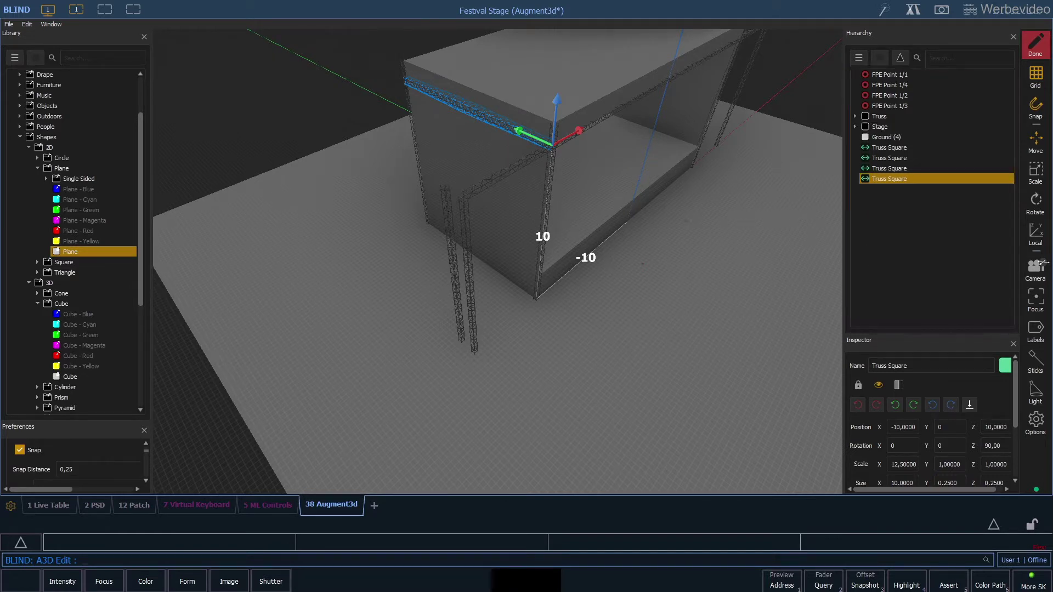
pyautogui.moveTo(519, 131); pyautogui.dragTo(435, 180)
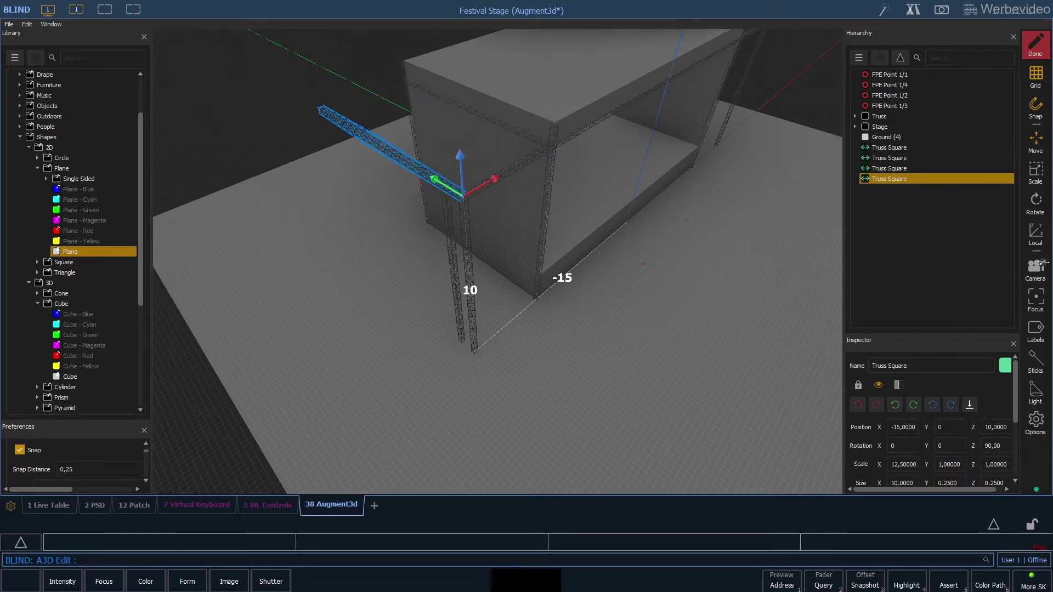
pyautogui.scroll(-1, 902, 447)
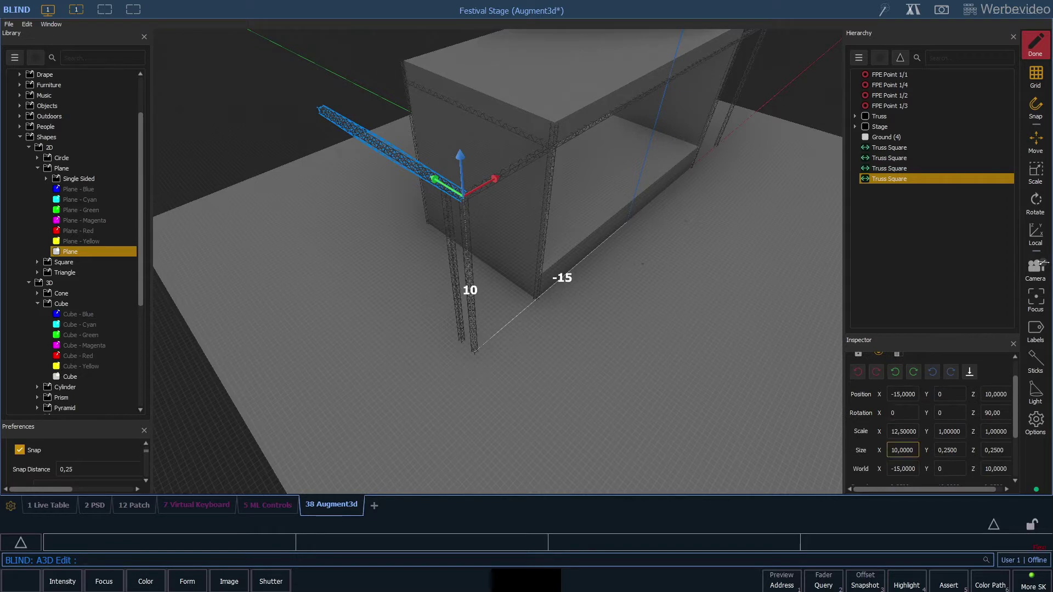
pyautogui.doubleClick(900, 450)
pyautogui.write('1')
pyautogui.click(322, 111)
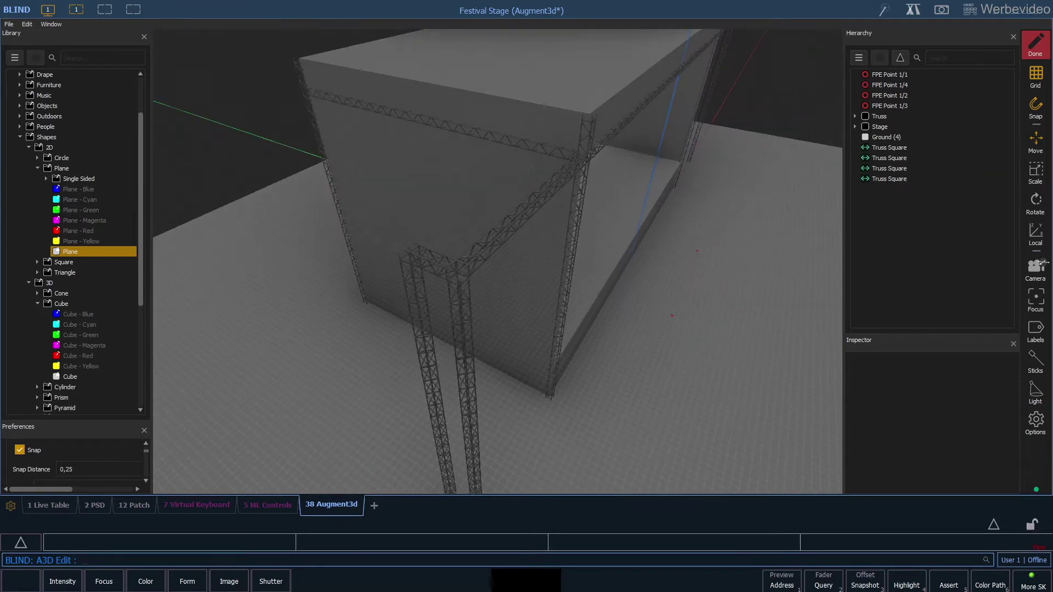
# - Move the top truss to X -15, Y 1 and tilt it to roughly 61 degrees
pyautogui.click(439, 123)
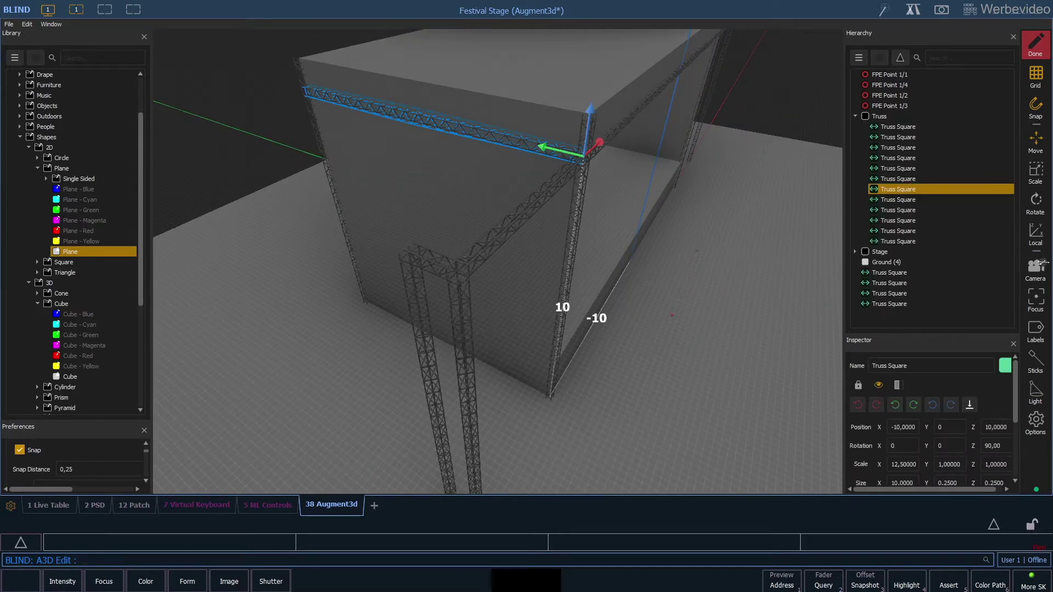
pyautogui.moveTo(584, 156); pyautogui.dragTo(409, 249)
pyautogui.moveTo(494, 329); pyautogui.dragTo(625, 329)
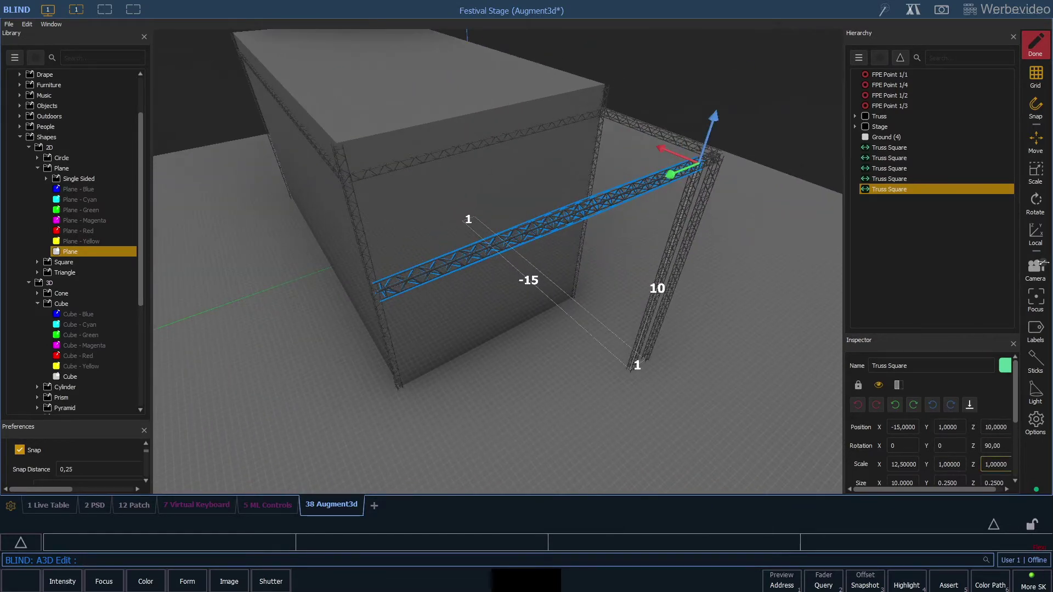
pyautogui.moveTo(379, 288); pyautogui.dragTo(353, 170)
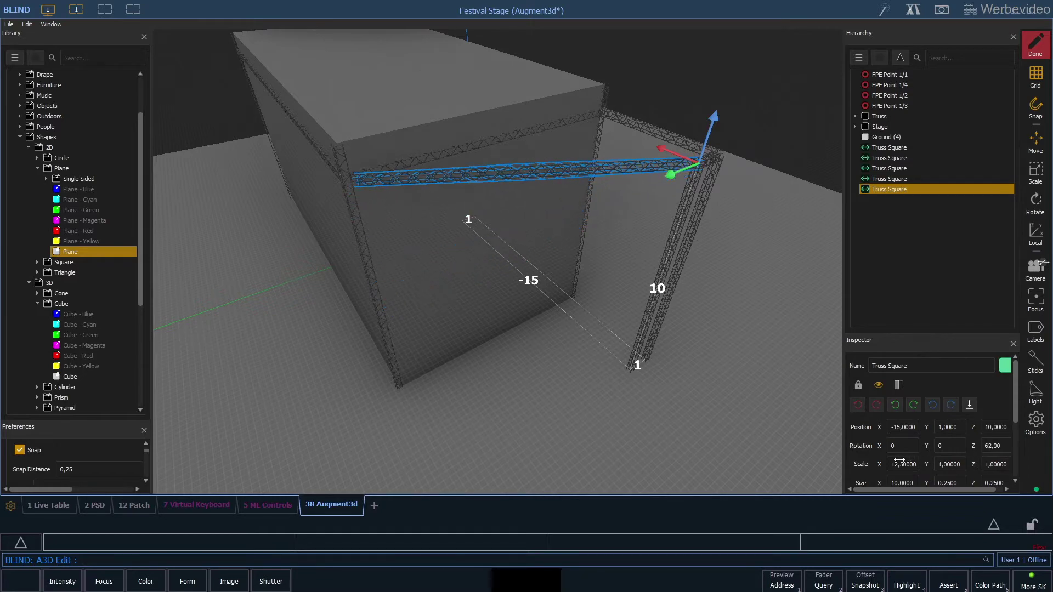
# - Fine-tune the diagonal truss's Rotation Z to about 61° and shorten it to 10.27
pyautogui.scroll(3, 498, 261)
pyautogui.moveTo(498, 262); pyautogui.dragTo(580, 255)
pyautogui.scroll(3, 498, 262)
pyautogui.scroll(-2, 897, 418)
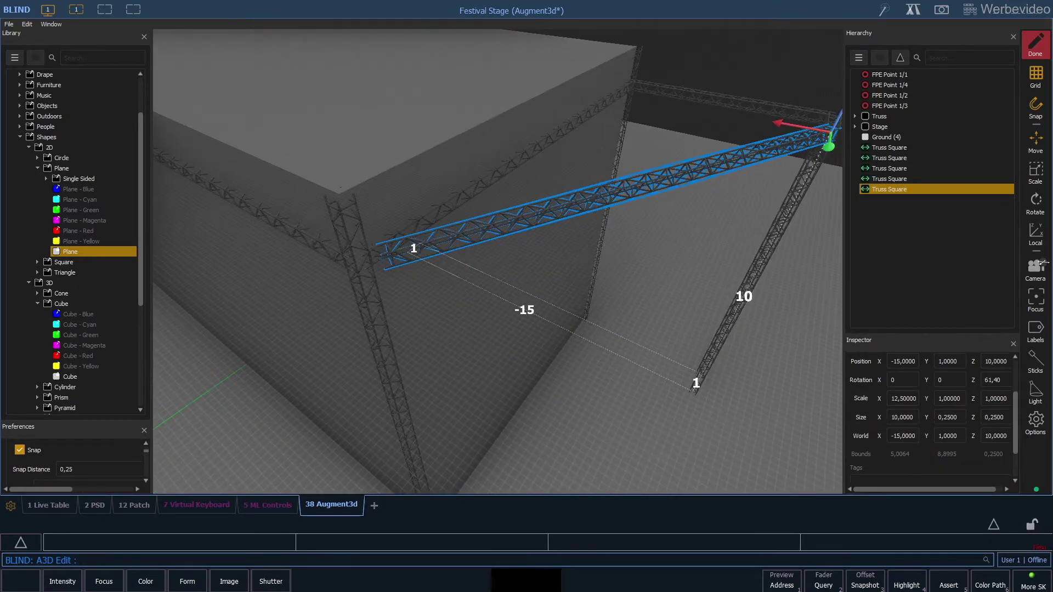
pyautogui.moveTo(889, 417); pyautogui.dragTo(897, 417)
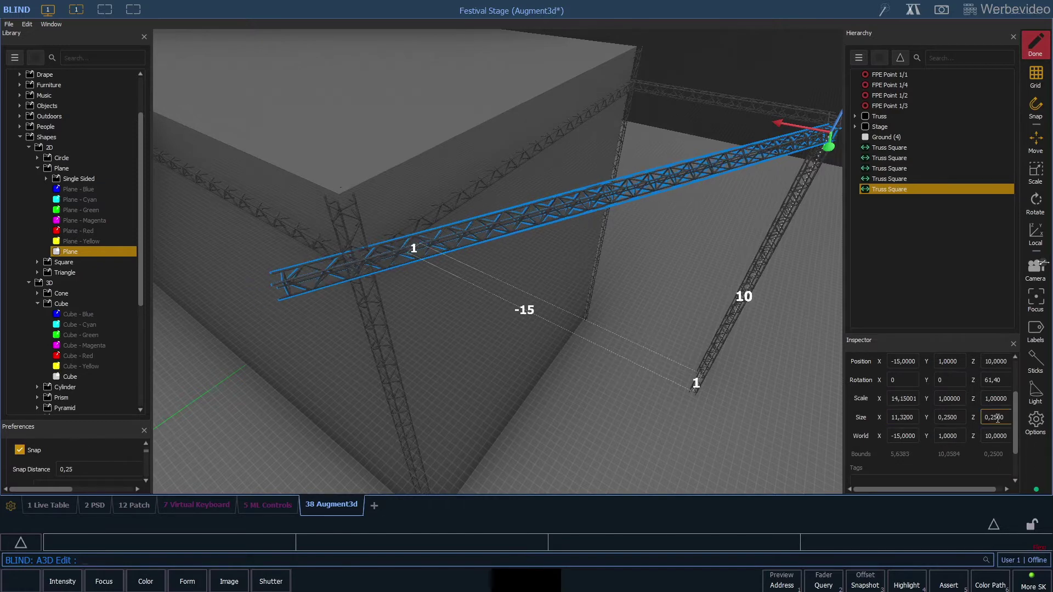
pyautogui.moveTo(976, 379); pyautogui.dragTo(974, 379)
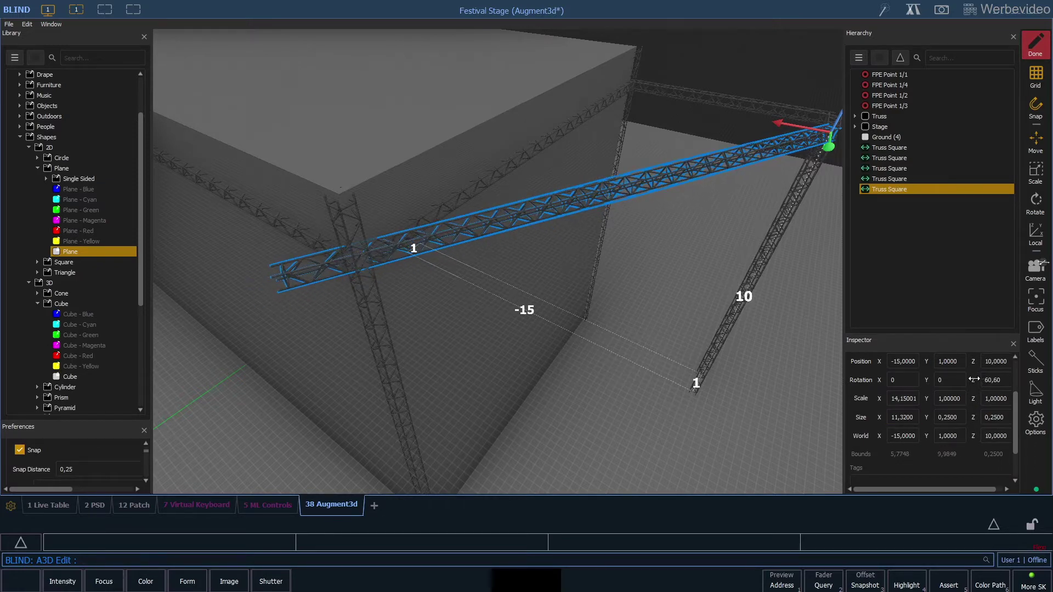
pyautogui.moveTo(494, 263); pyautogui.dragTo(626, 249)
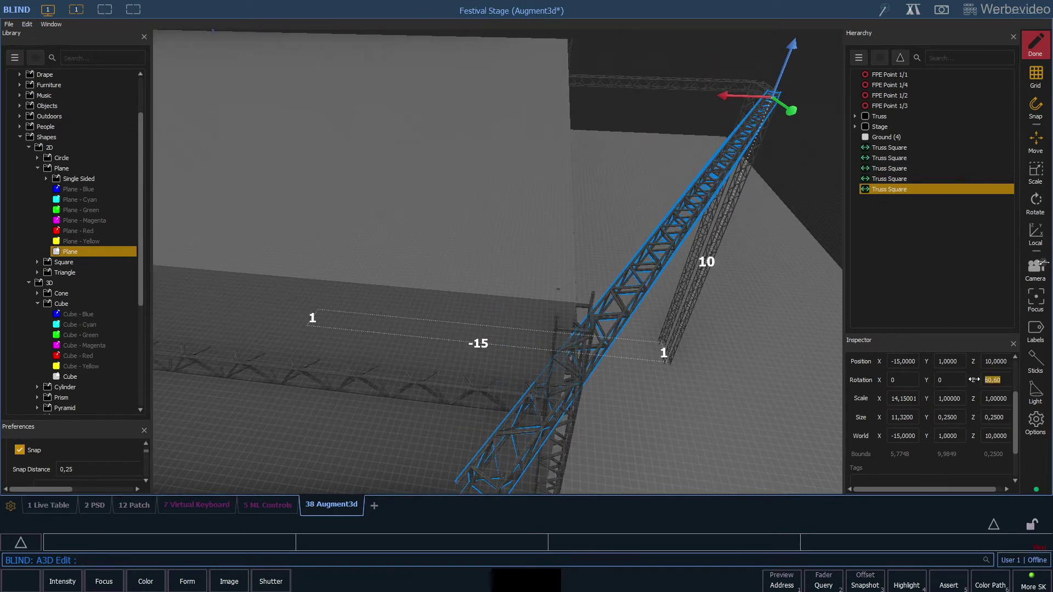
pyautogui.moveTo(983, 379); pyautogui.dragTo(978, 378)
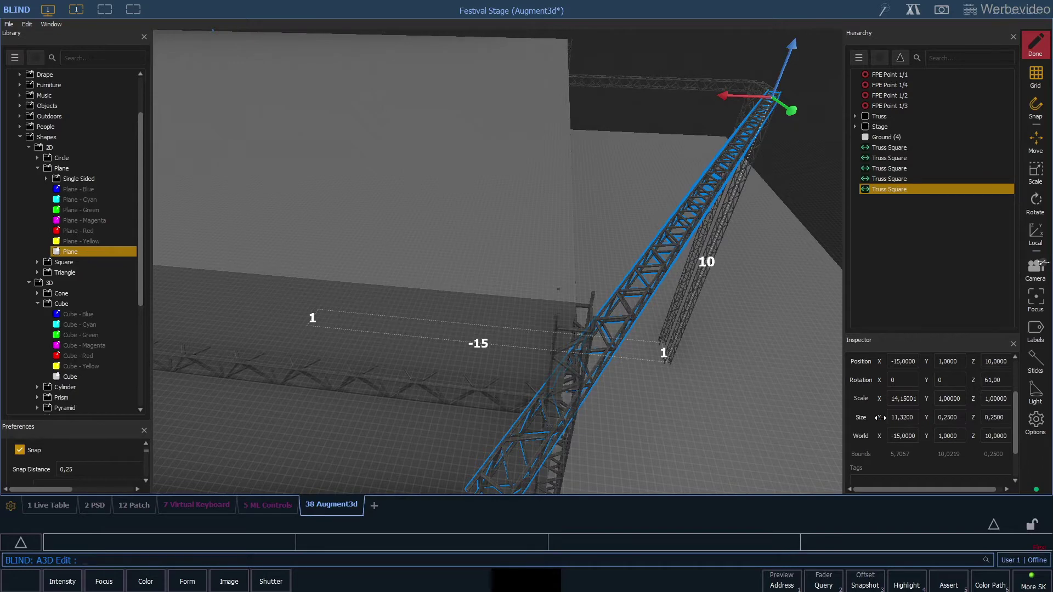
pyautogui.moveTo(881, 417); pyautogui.dragTo(863, 419)
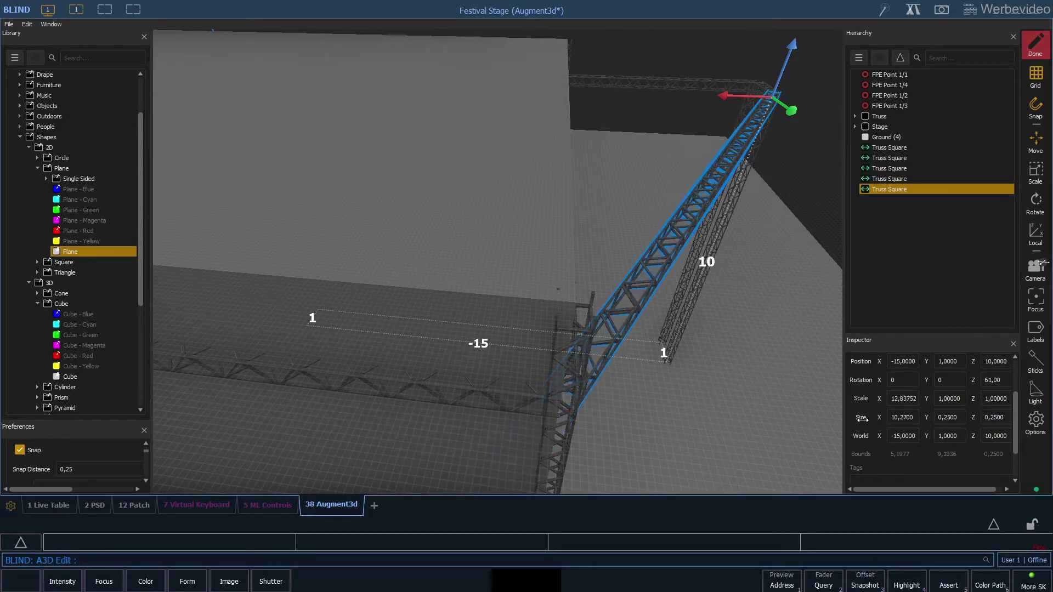
pyautogui.click(650, 125)
pyautogui.moveTo(649, 125); pyautogui.dragTo(548, 192)
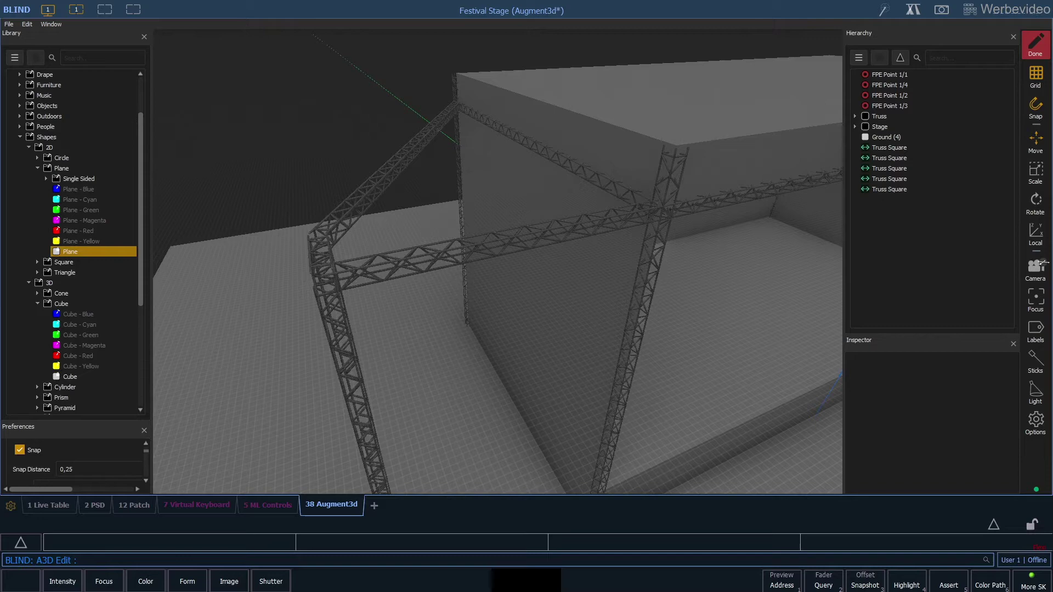
# - Move the long horizontal beam to Y 1 and shorten it to length 5
pyautogui.click(542, 225)
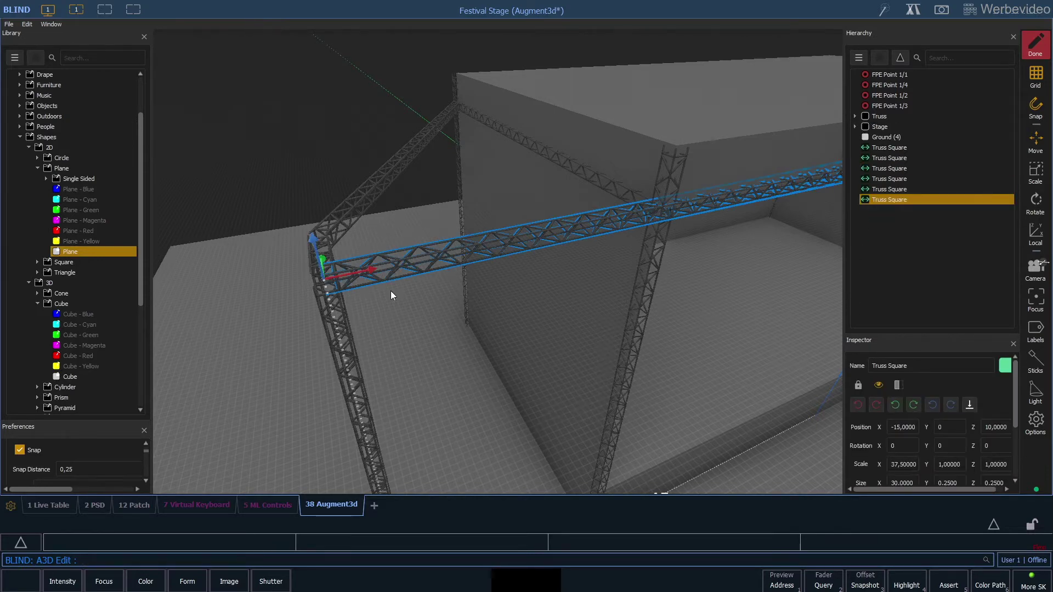
pyautogui.moveTo(391, 290); pyautogui.dragTo(483, 318)
pyautogui.moveTo(547, 312); pyautogui.dragTo(603, 230)
pyautogui.click(891, 417)
pyautogui.write('5')
pyautogui.press('Return')
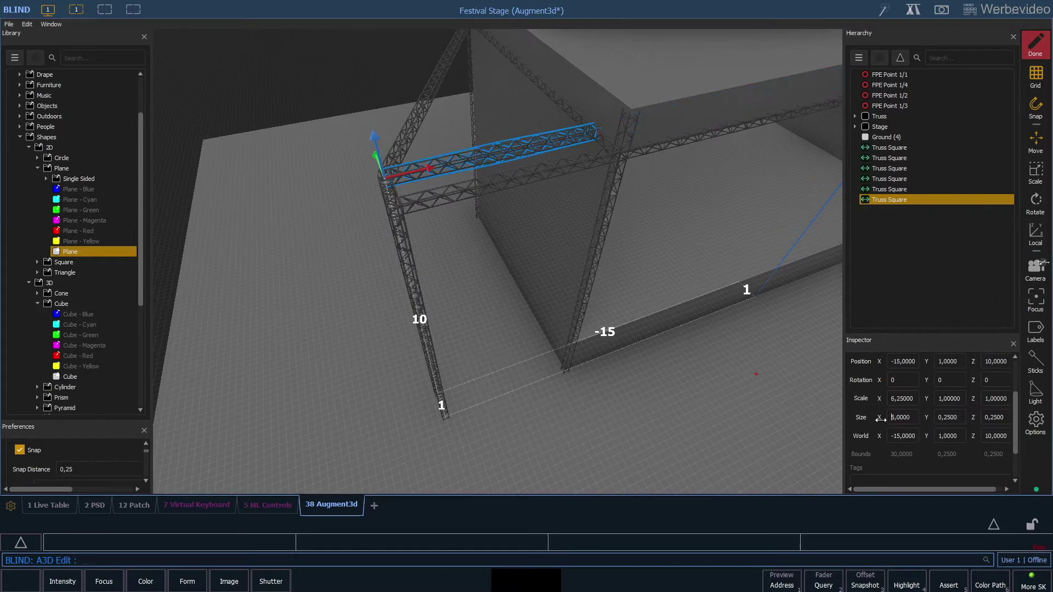
# - Duplicate the 5-long beam and slide the copy along X to 10
pyautogui.hotkey('ctrl', 'd')
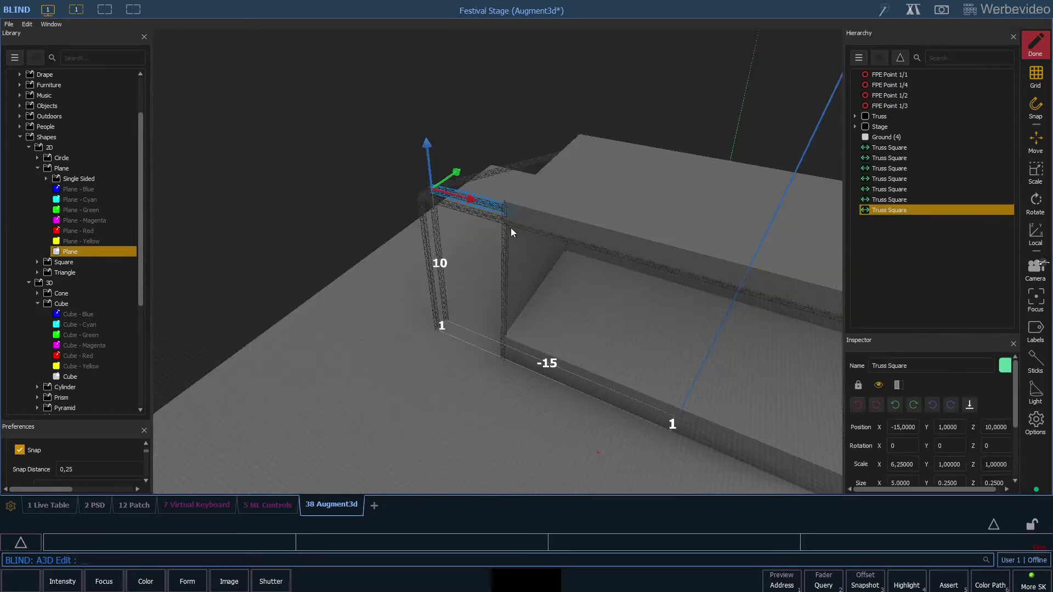
pyautogui.moveTo(469, 195); pyautogui.dragTo(575, 281)
pyautogui.click(889, 178)
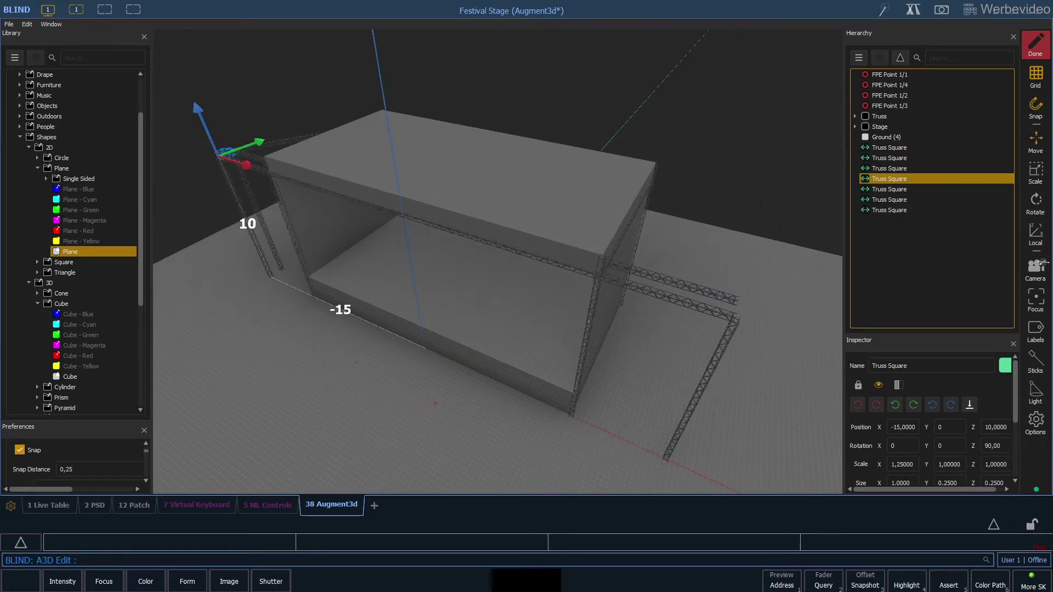
# - Copy the top truss piece to the right side at X 14.25
pyautogui.hotkey('ctrl', 'd')
pyautogui.moveTo(242, 164); pyautogui.dragTo(748, 323)
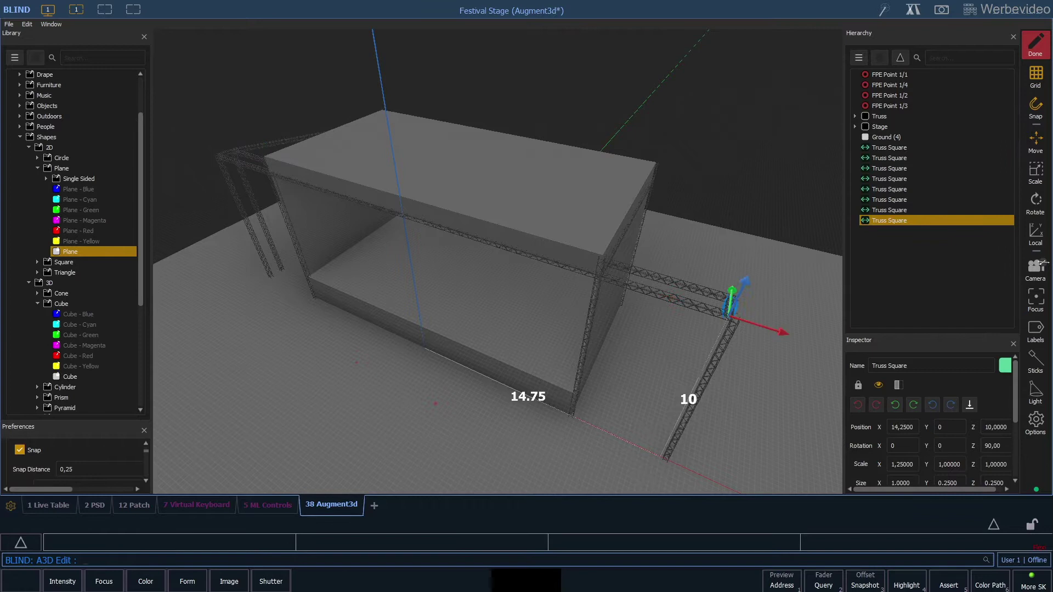
pyautogui.press('Escape')
# - Copy the left diagonal truss to X 15 and set its tilt to 118.8 degrees
pyautogui.click(889, 189)
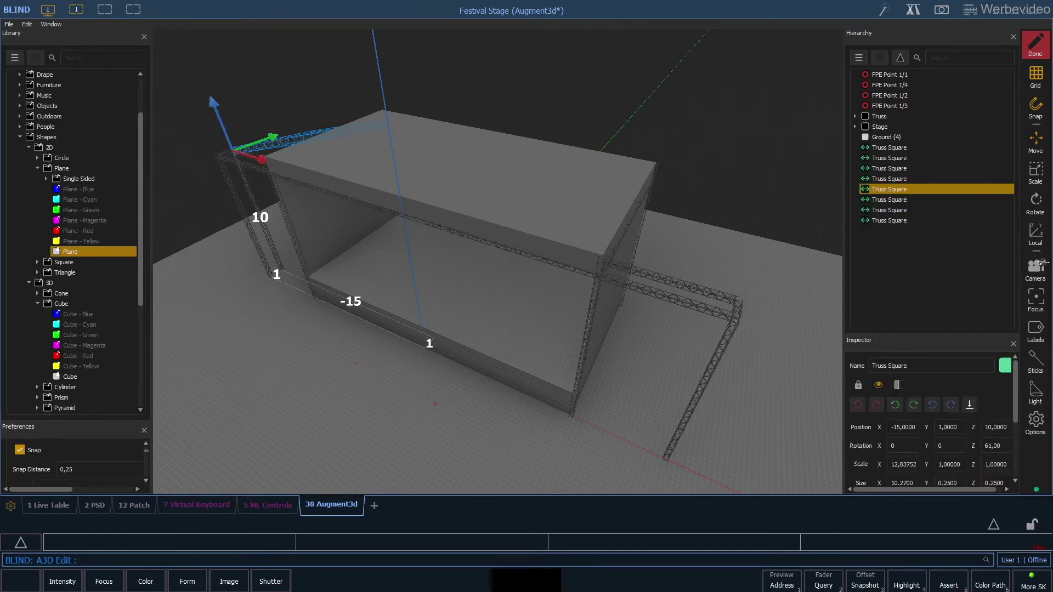
pyautogui.hotkey('ctrl', 'd')
pyautogui.moveTo(262, 159); pyautogui.dragTo(795, 317)
pyautogui.press('f')
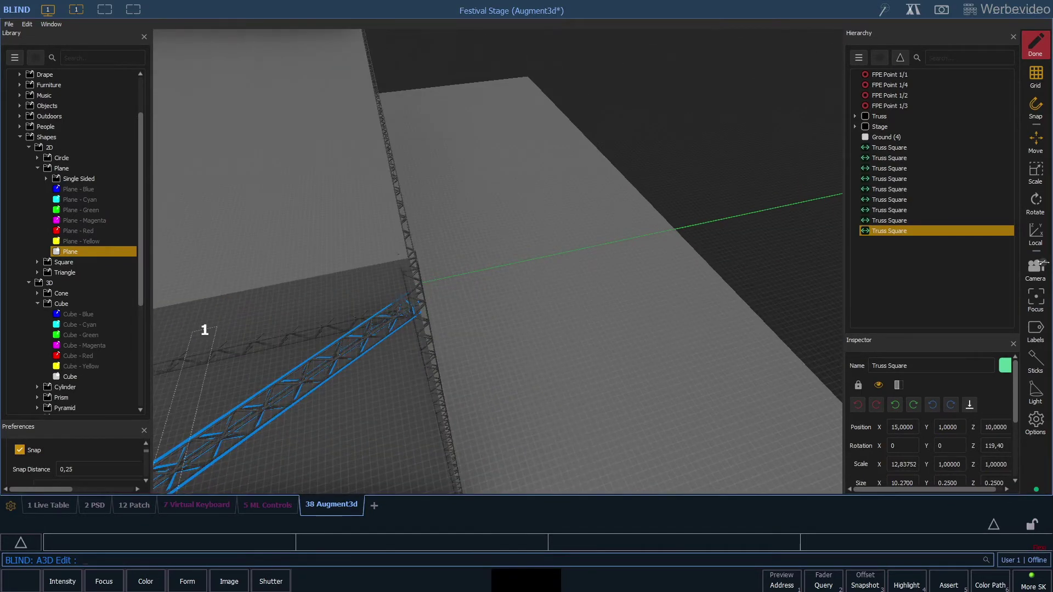
pyautogui.click(949, 465)
pyautogui.click(995, 446)
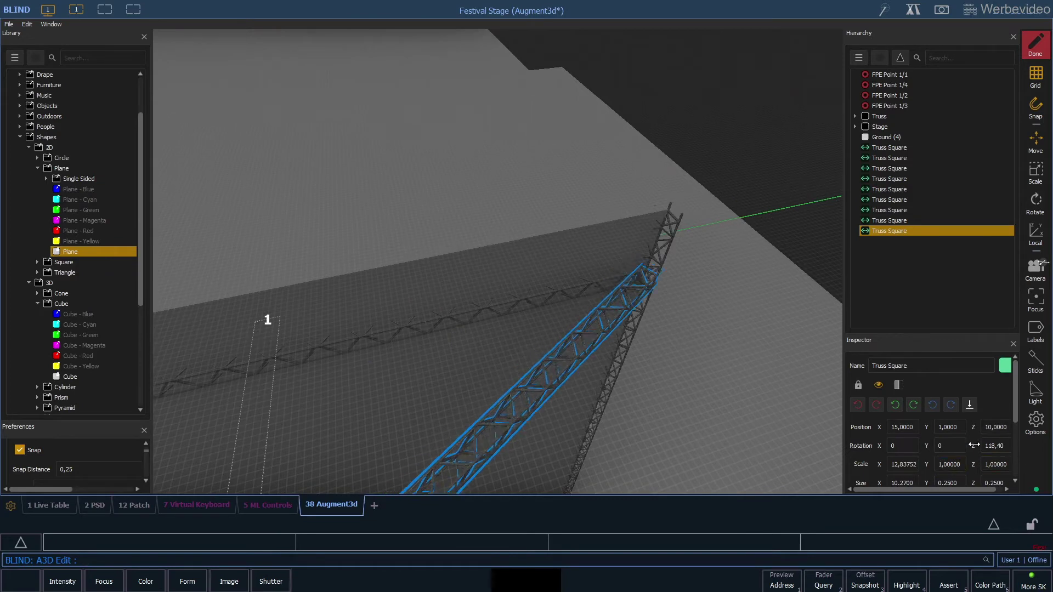
pyautogui.press('Escape')
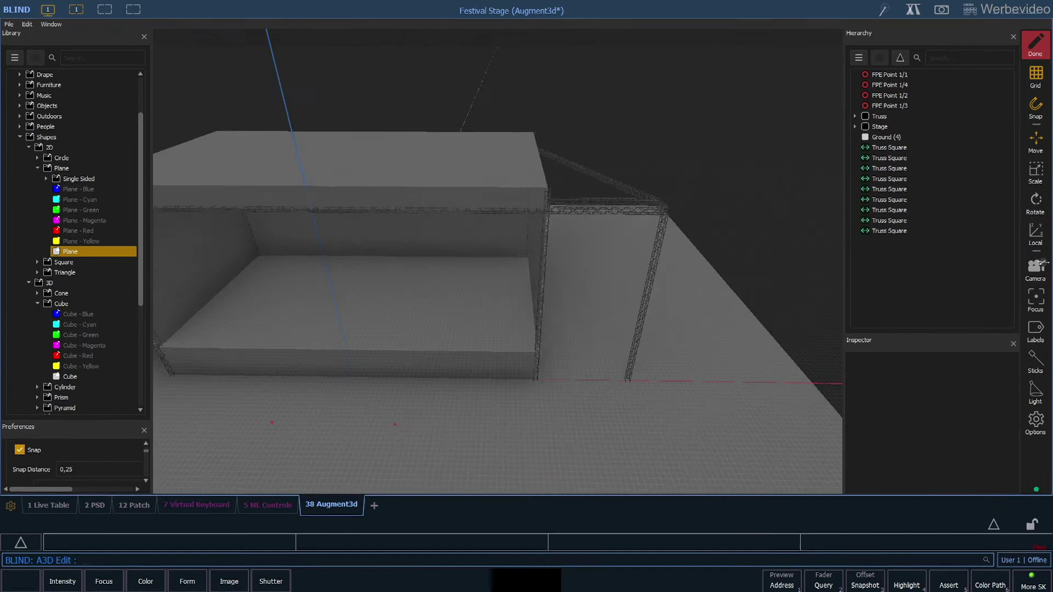
# - Duplicate the right vertical truss leg and move the copy to Y 1
pyautogui.click(889, 158)
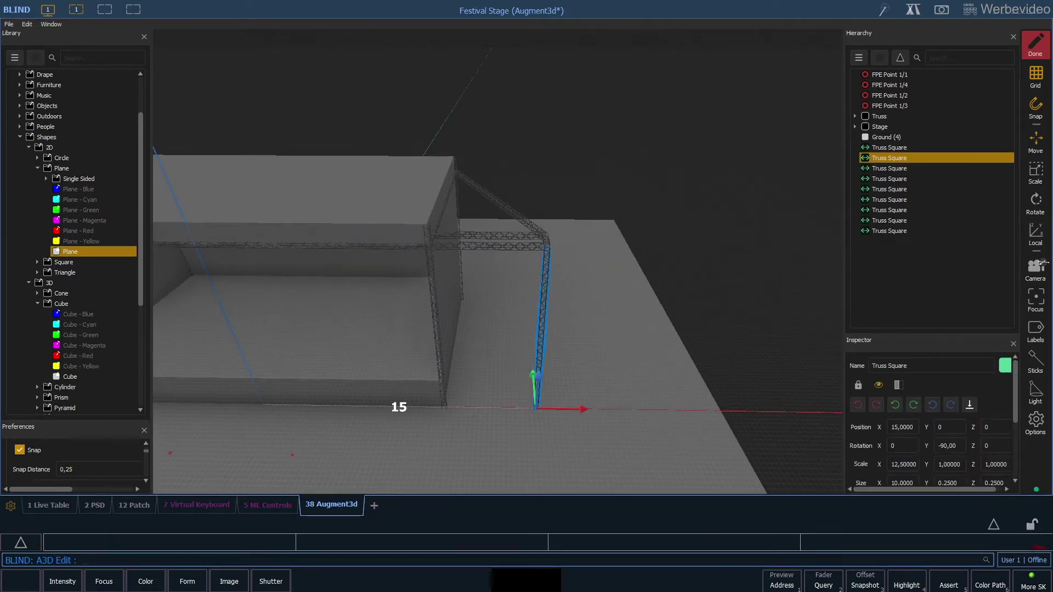
pyautogui.hotkey('ctrl', 'd')
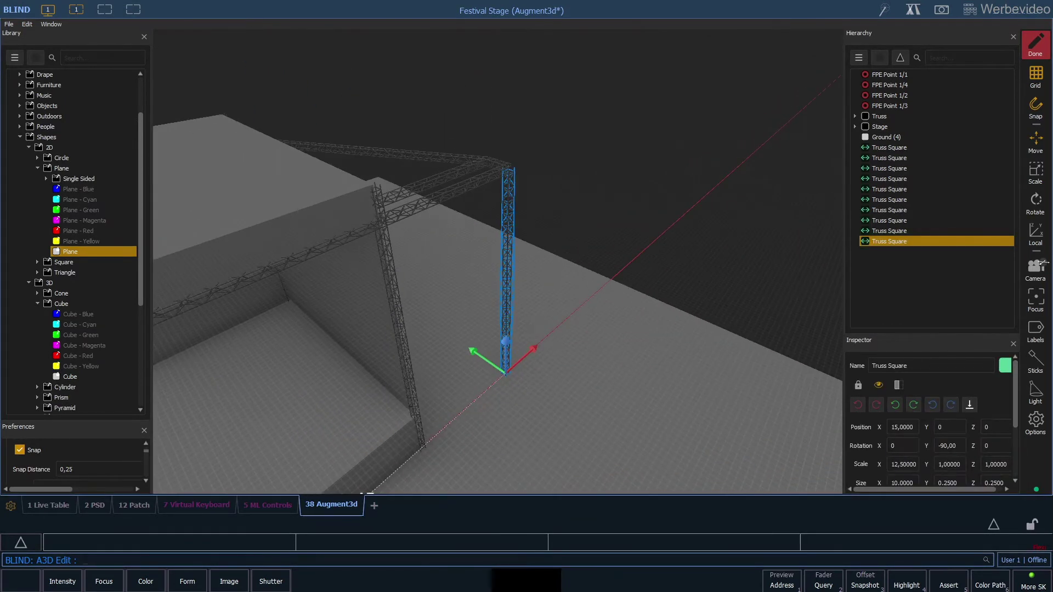
pyautogui.press('Up')
pyautogui.press('Escape')
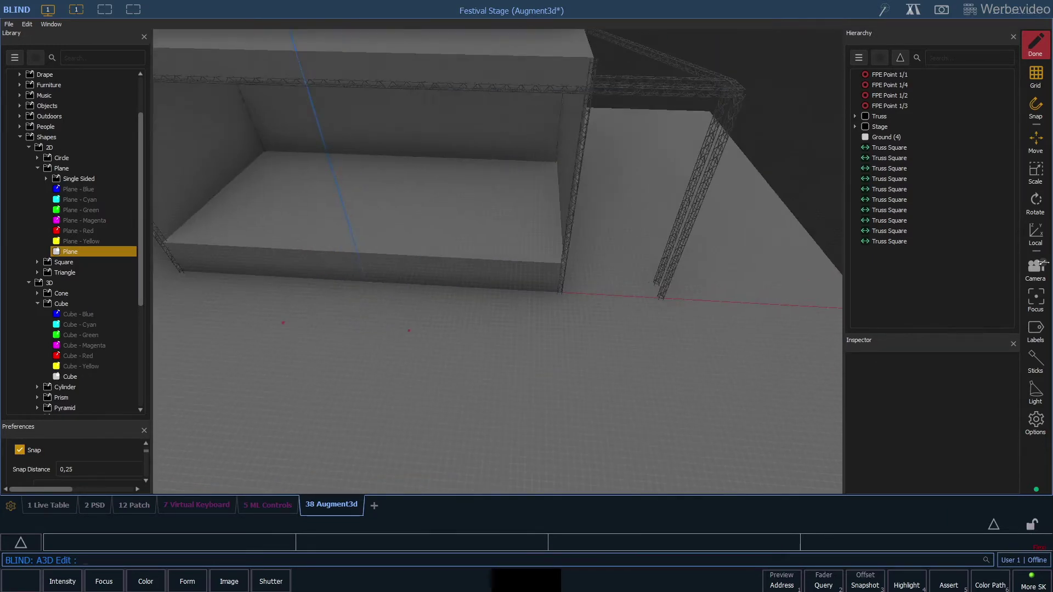
# - Duplicate the right vertical truss leg and move the copy inward to X 10
pyautogui.click(889, 241)
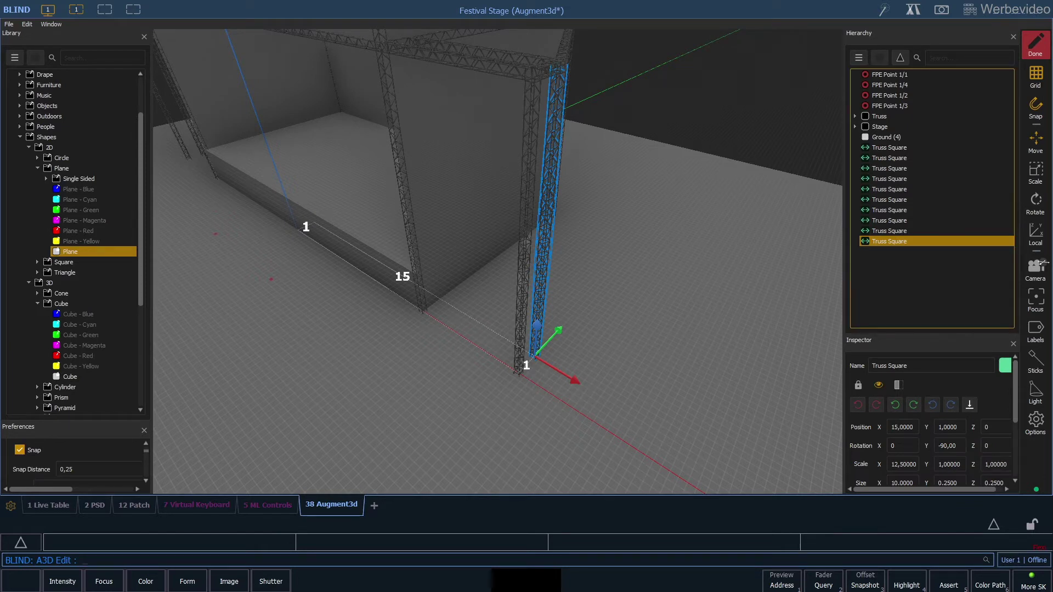
pyautogui.hotkey('ctrl', 'd')
pyautogui.moveTo(554, 367); pyautogui.dragTo(456, 310)
pyautogui.click(933, 241)
pyautogui.doubleClick(927, 231)
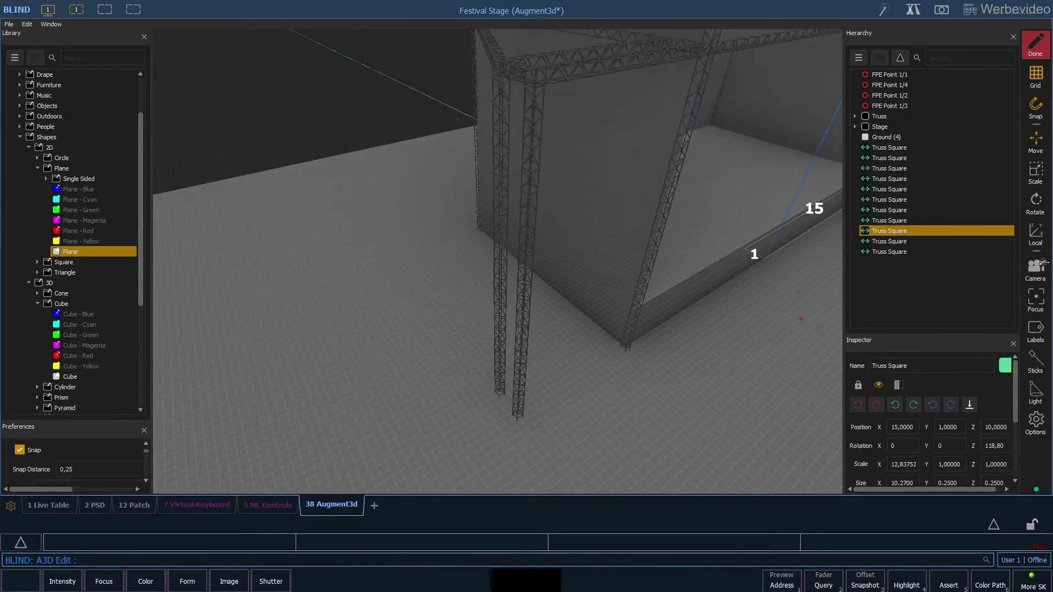
# - Duplicate the left vertical truss leg and move the copy inward to X -10
pyautogui.click(889, 168)
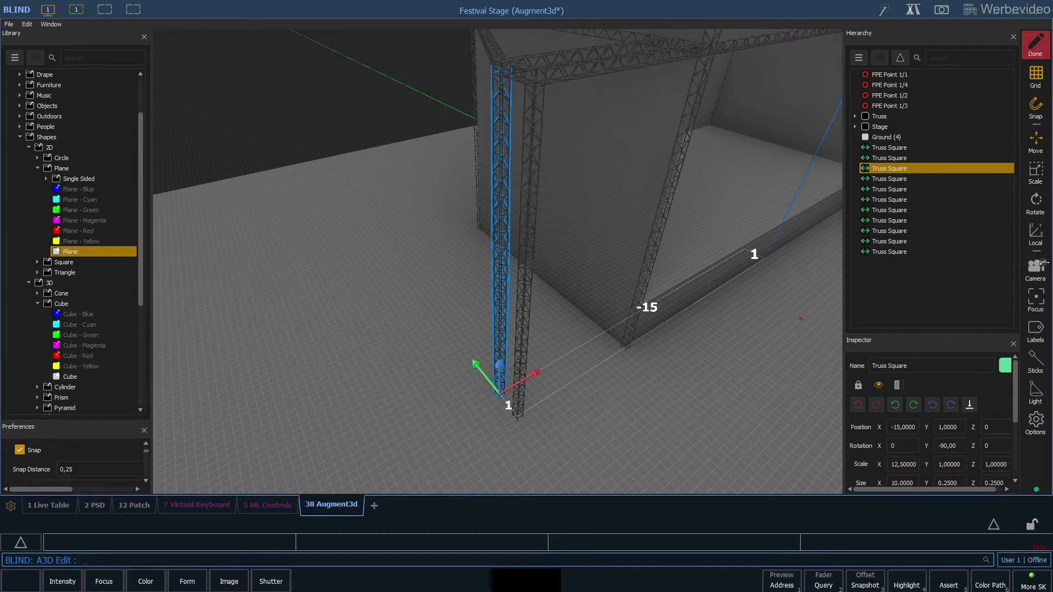
pyautogui.hotkey('ctrl', 'd')
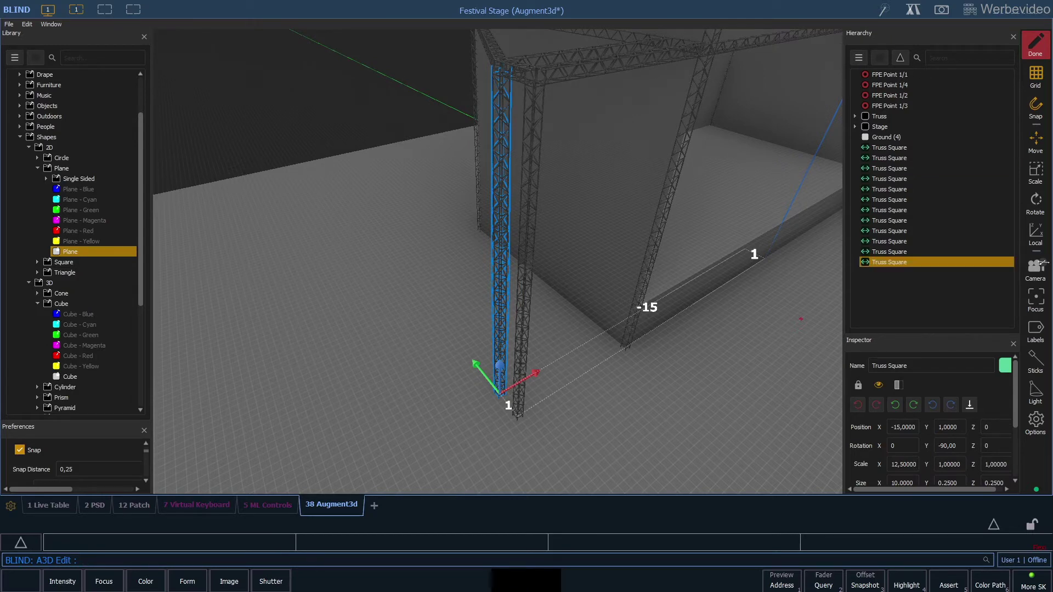
pyautogui.moveTo(536, 373); pyautogui.dragTo(669, 295)
pyautogui.click(669, 294)
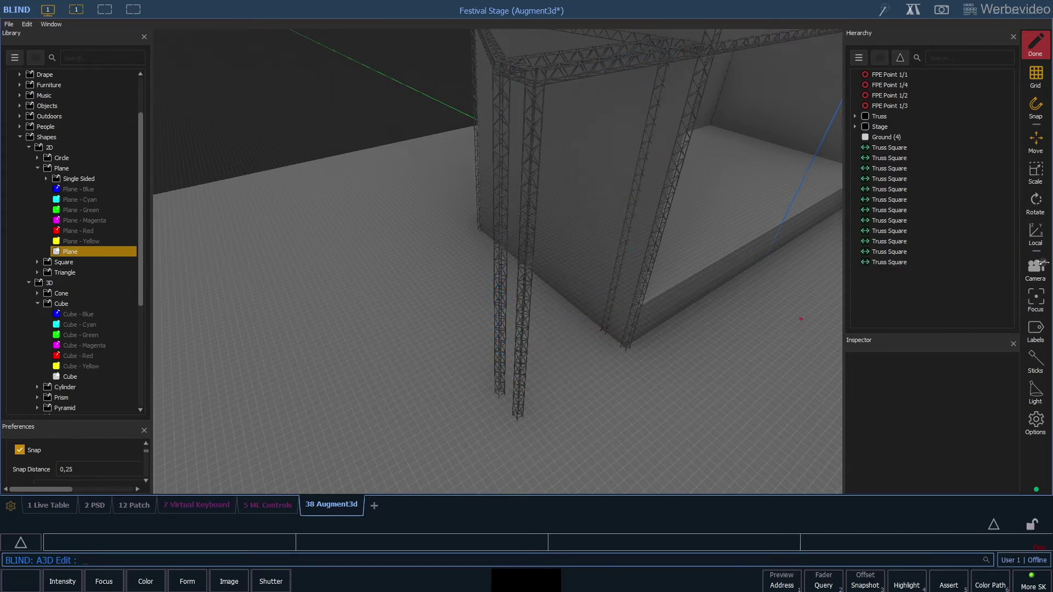
pyautogui.moveTo(669, 295); pyautogui.dragTo(461, 307, button='right')
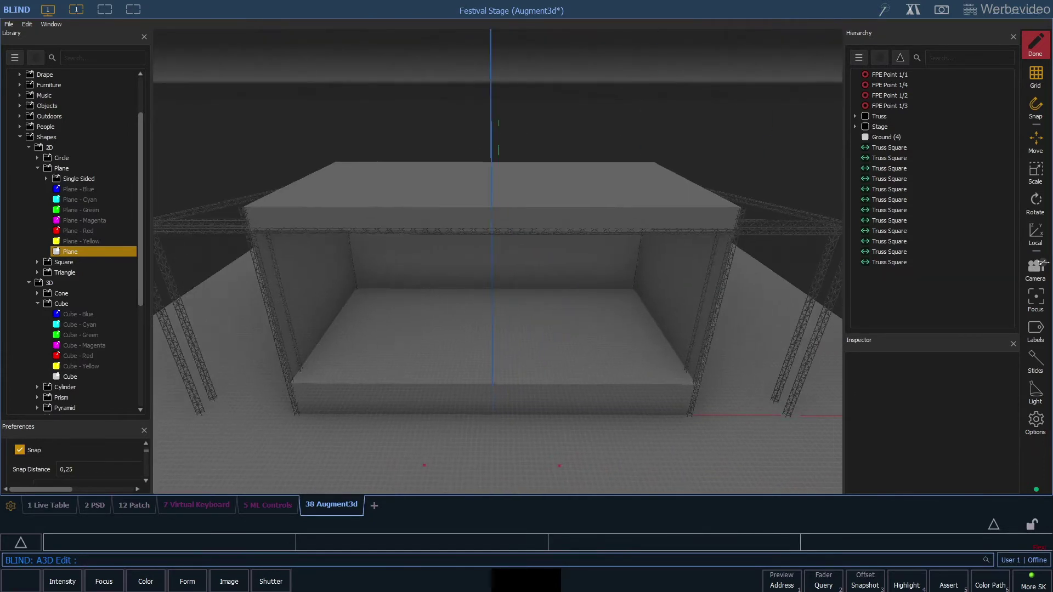
pyautogui.scroll(-3, 498, 260)
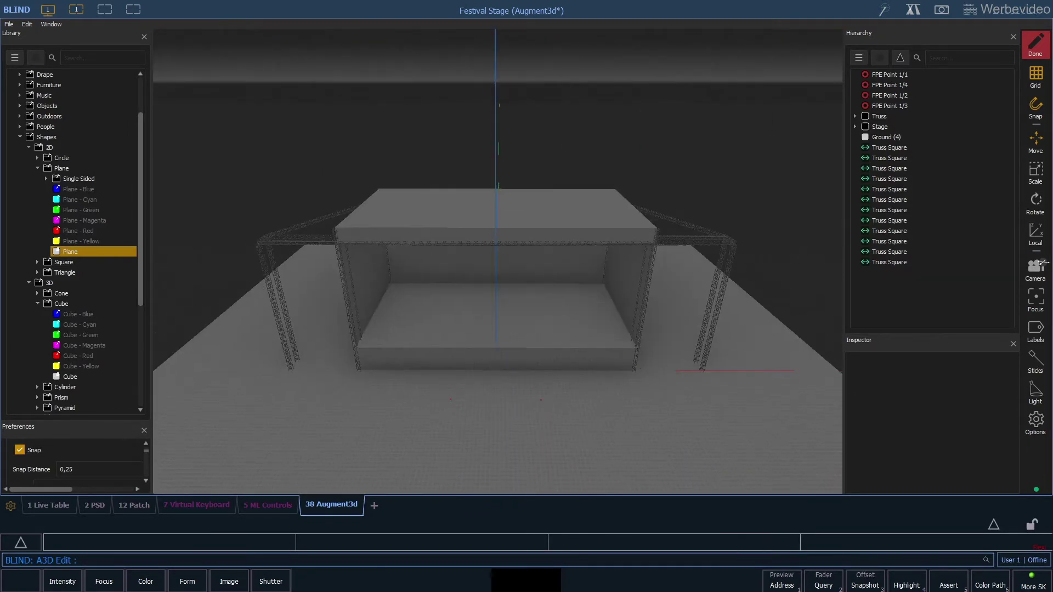
# - Select the first through last Truss Square in the Hierarchy and drop them into the Truss group
pyautogui.scroll(5, 497, 260)
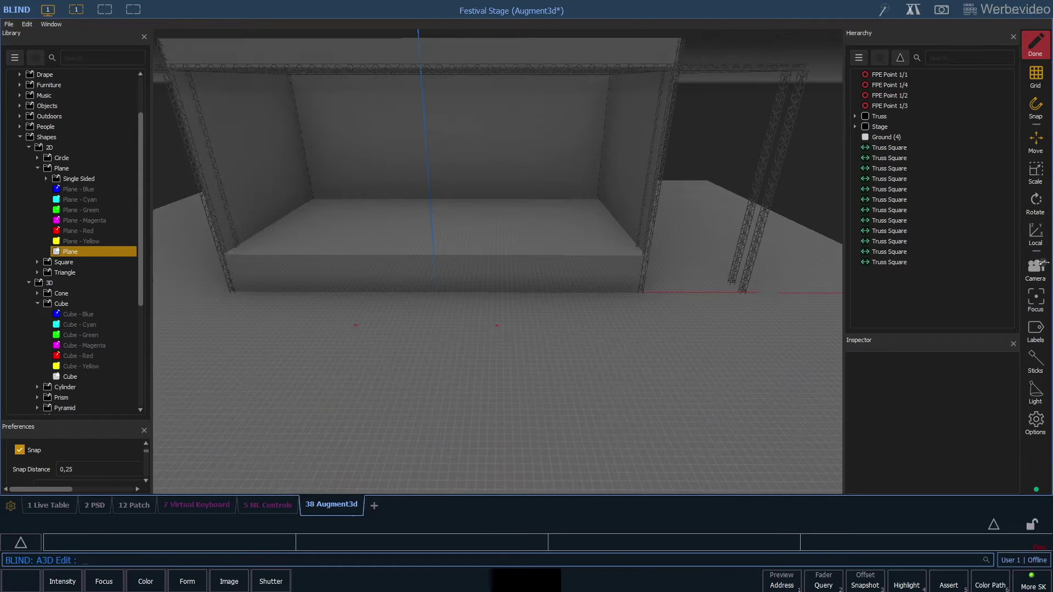
pyautogui.scroll(-3, 497, 260)
pyautogui.moveTo(498, 260); pyautogui.dragTo(415, 247, button='right')
pyautogui.moveTo(498, 260); pyautogui.dragTo(552, 255, button='right')
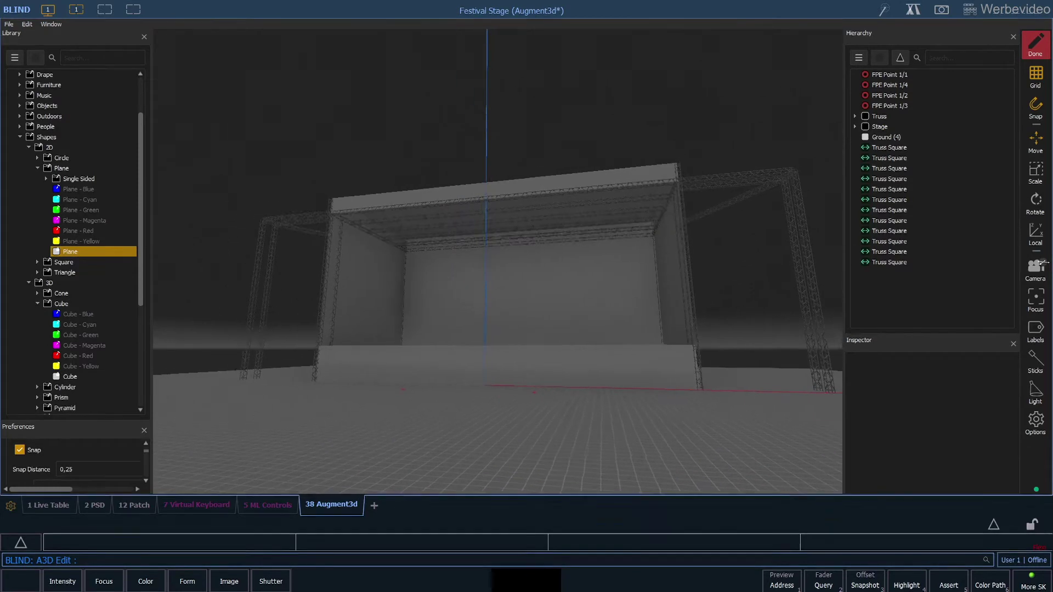
pyautogui.click(932, 148)
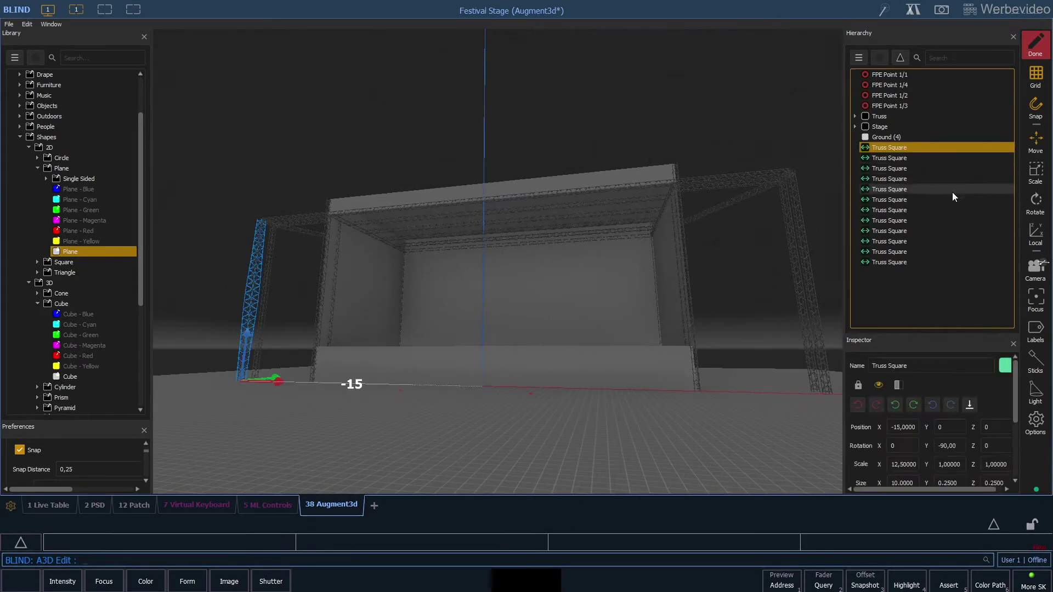
pyautogui.keyDown('shift'); pyautogui.click(943, 260); pyautogui.keyUp('shift')
pyautogui.moveTo(943, 260); pyautogui.dragTo(944, 114)
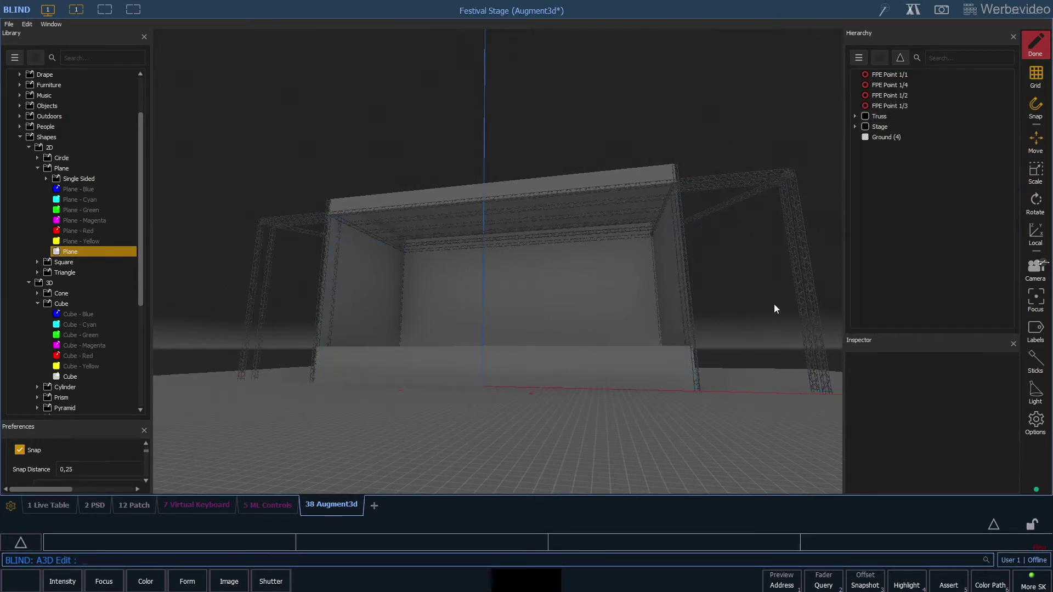
pyautogui.scroll(5, 497, 262)
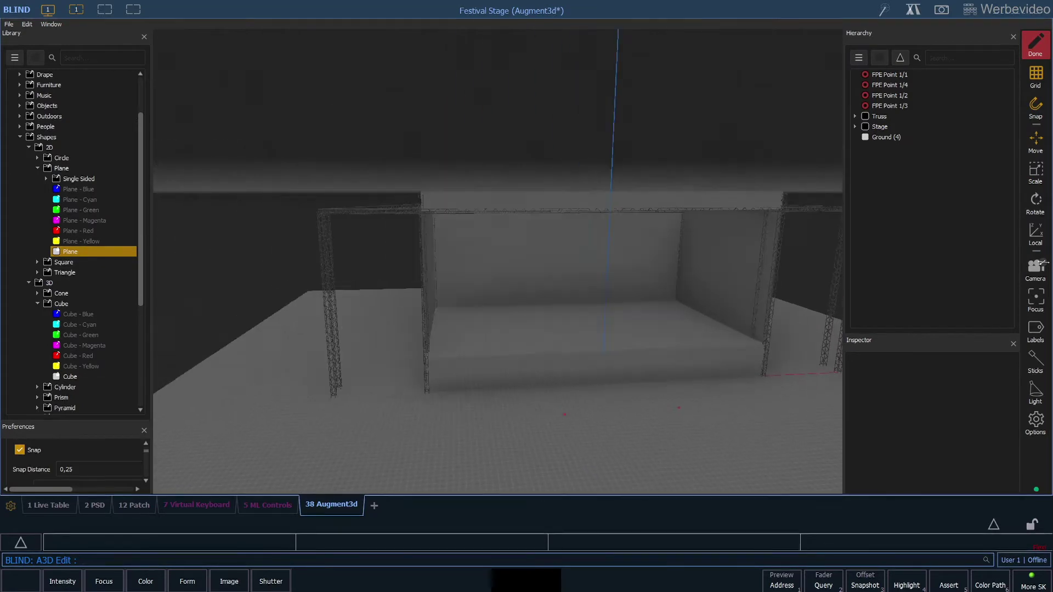
# - Add a Plane, stand it upright at Z 4.75, Y 1.1, with width 5
pyautogui.moveTo(70, 251); pyautogui.dragTo(403, 402)
pyautogui.click(880, 405)
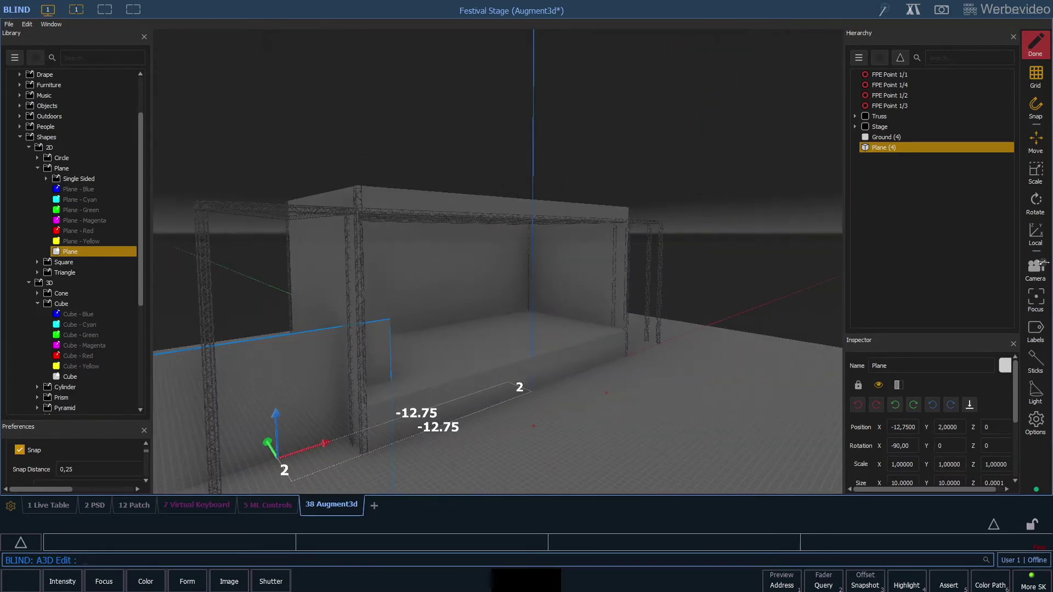
pyautogui.moveTo(276, 425); pyautogui.dragTo(271, 311)
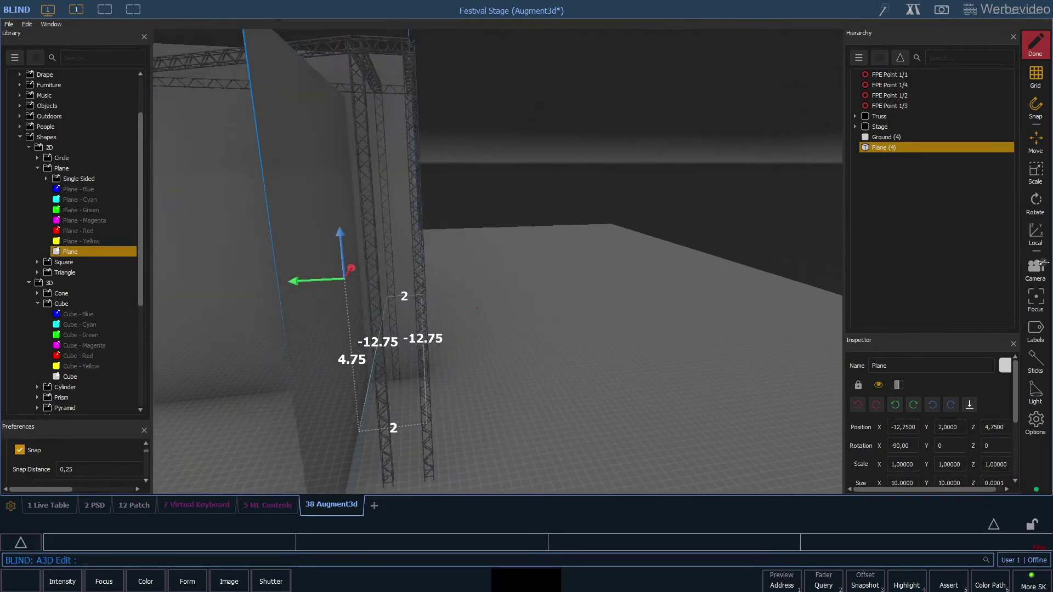
pyautogui.moveTo(351, 306); pyautogui.dragTo(379, 304)
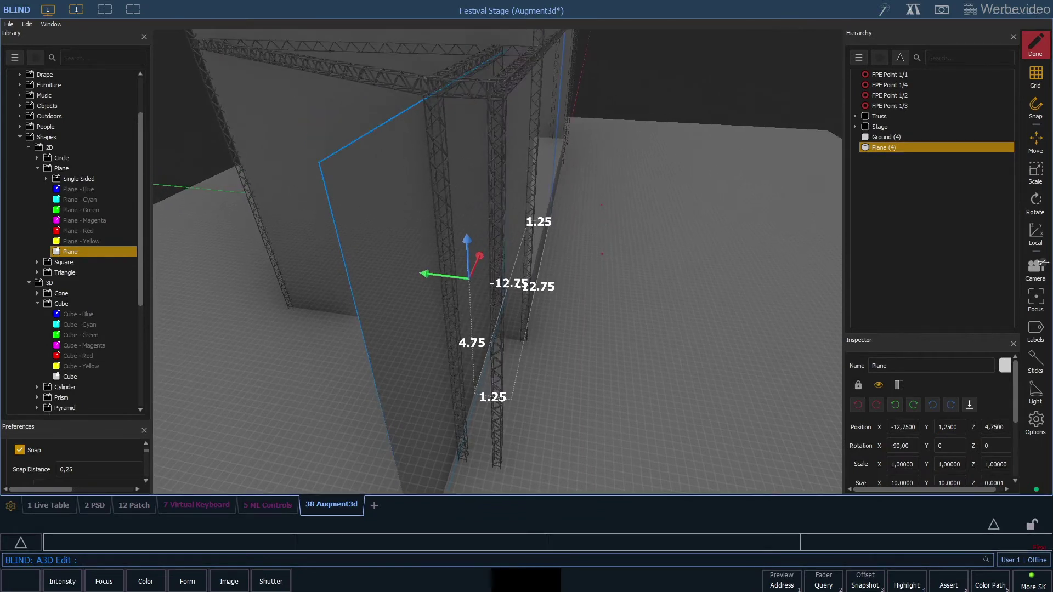
pyautogui.scroll(-2, 903, 417)
pyautogui.write('5')
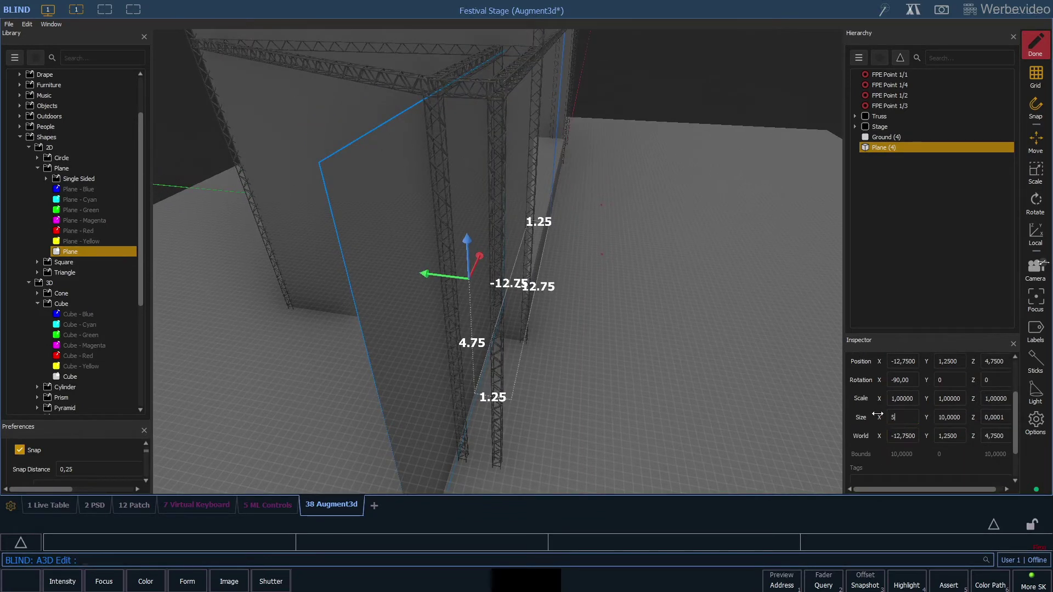
pyautogui.press('Return')
pyautogui.click(52, 468)
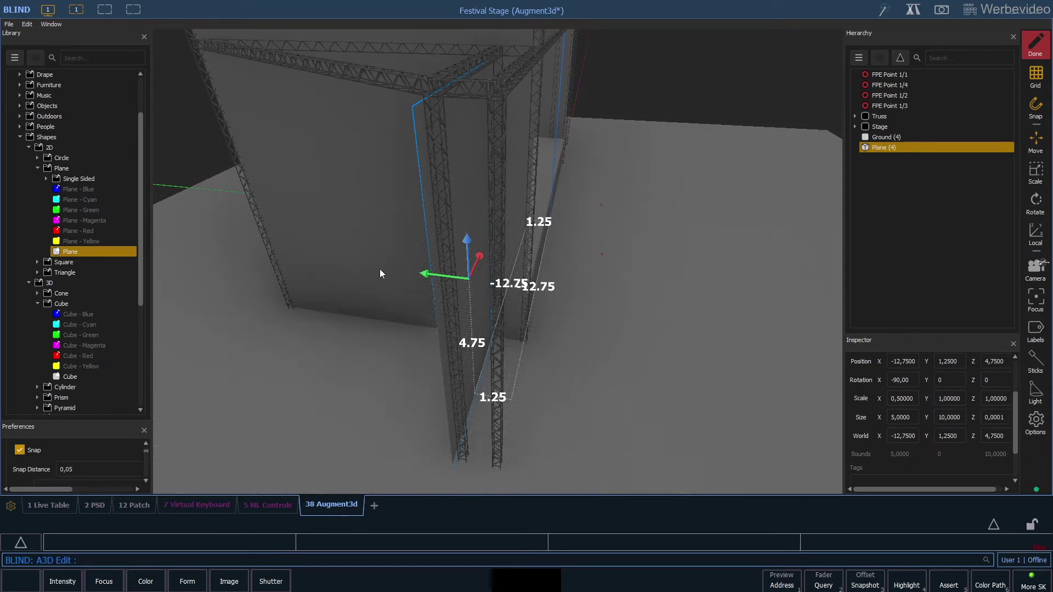
pyautogui.moveTo(380, 273)
pyautogui.mouseDown()
pyautogui.moveTo(351, 275)
pyautogui.moveTo(417, 269)
pyautogui.moveTo(384, 272)
pyautogui.mouseUp()
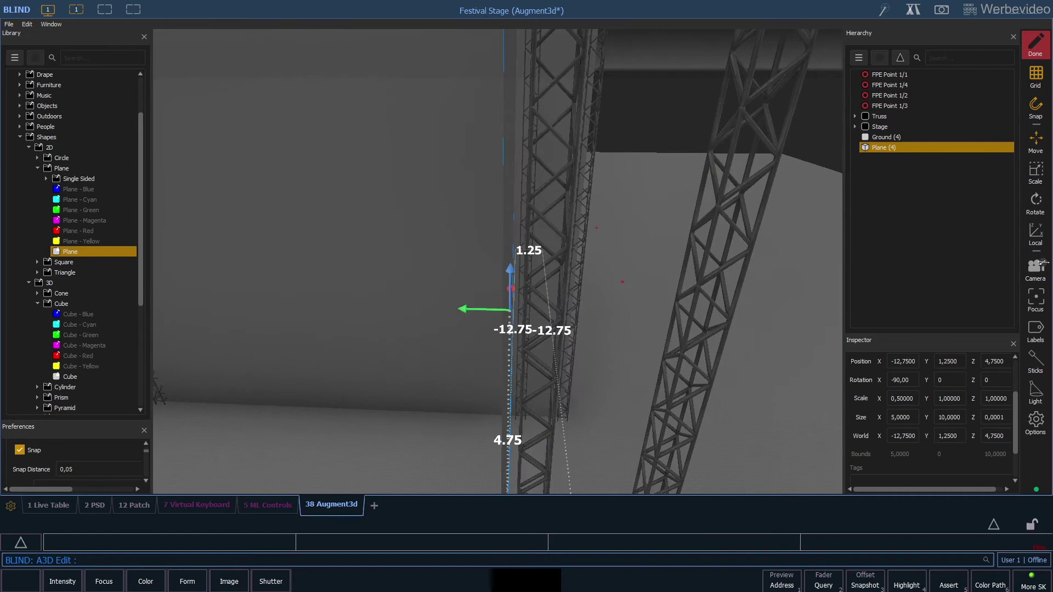
pyautogui.moveTo(510, 280); pyautogui.dragTo(493, 266)
# - Duplicate the left wall plane and move the copy to the stage's right side
pyautogui.click(883, 147)
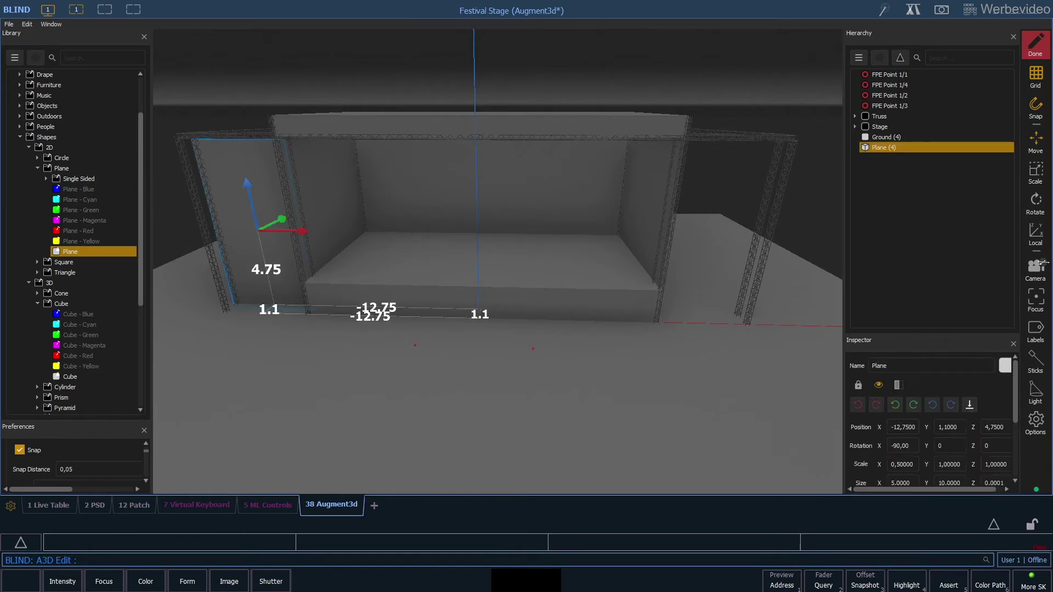
pyautogui.hotkey('ctrl', 'd')
pyautogui.moveTo(296, 230); pyautogui.dragTo(750, 238)
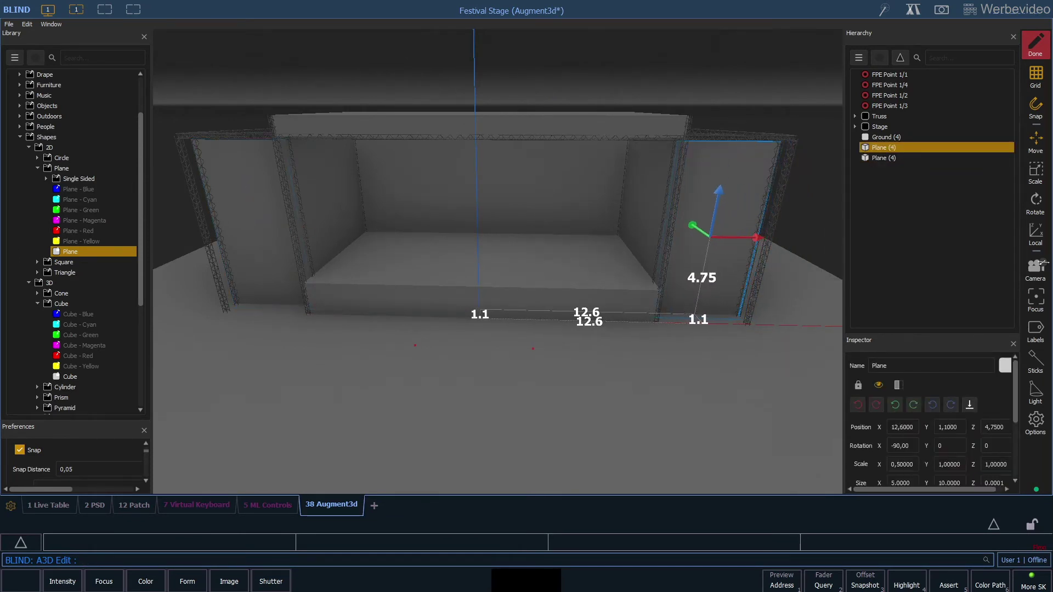
# - Set the snap distance to 0,25 and slide the right plane to X 12.6
pyautogui.click(71, 470)
pyautogui.press('BackSpace')
pyautogui.click(61, 469)
pyautogui.doubleClick(60, 469)
pyautogui.write('0,25')
pyautogui.press('Return')
pyautogui.moveTo(757, 238); pyautogui.dragTo(767, 238)
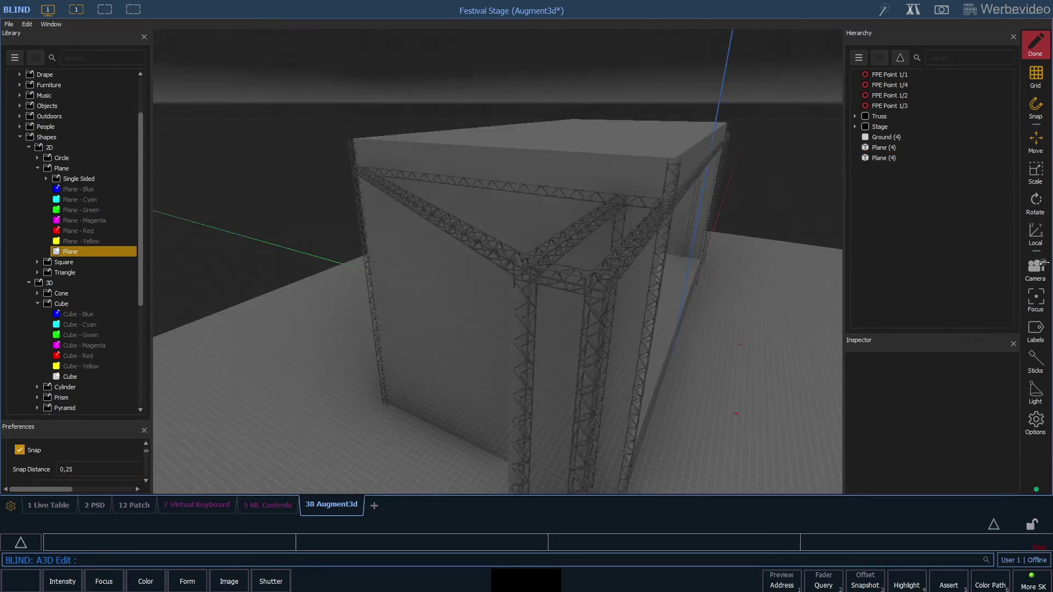
# - Lower the diagonal truss piece into place along the tower corner
pyautogui.click(581, 228)
pyautogui.moveTo(493, 275); pyautogui.dragTo(384, 274, button='right')
pyautogui.scroll(-3, 933, 252)
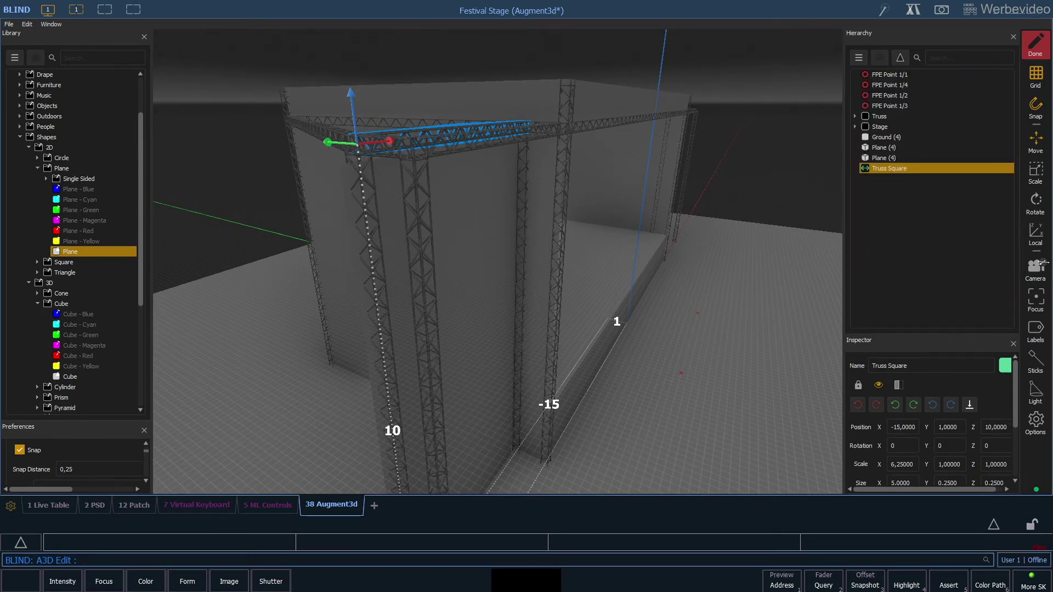
pyautogui.moveTo(356, 144); pyautogui.dragTo(436, 403)
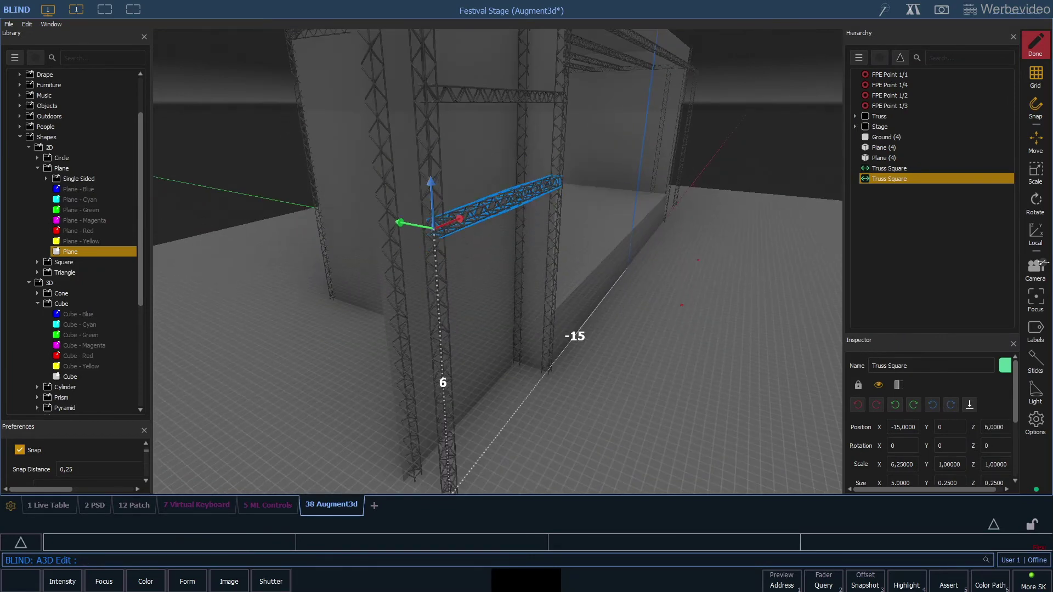
pyautogui.press('Escape')
# - Duplicate the two hanging Truss Squares to form the X 10 pair, then return to the front view
pyautogui.click(466, 140)
pyautogui.keyDown('ctrl'); pyautogui.click(466, 203); pyautogui.keyUp('ctrl')
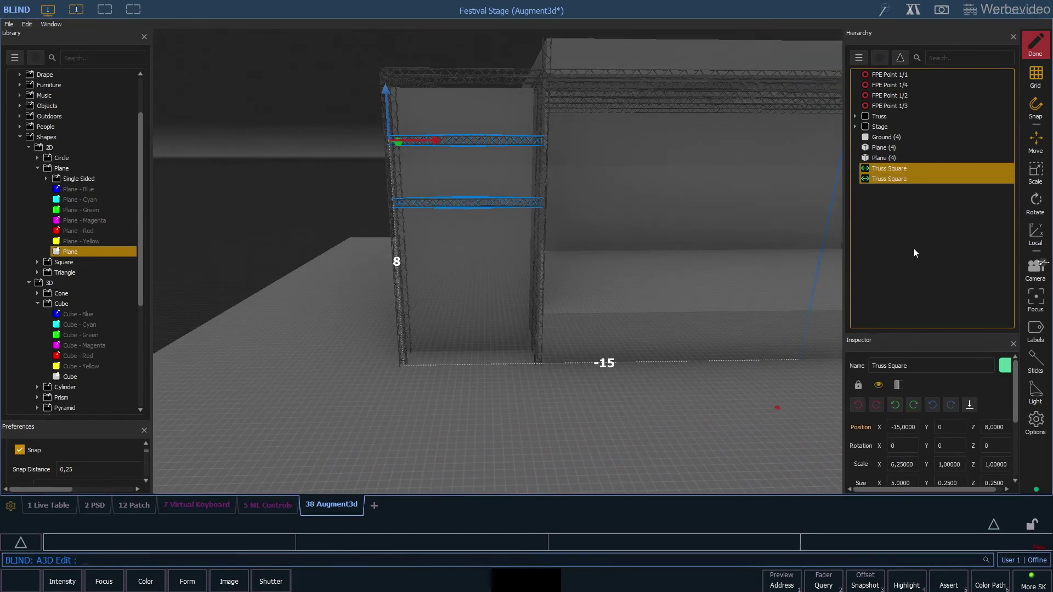
pyautogui.hotkey('ctrl', 'd')
pyautogui.press('f')
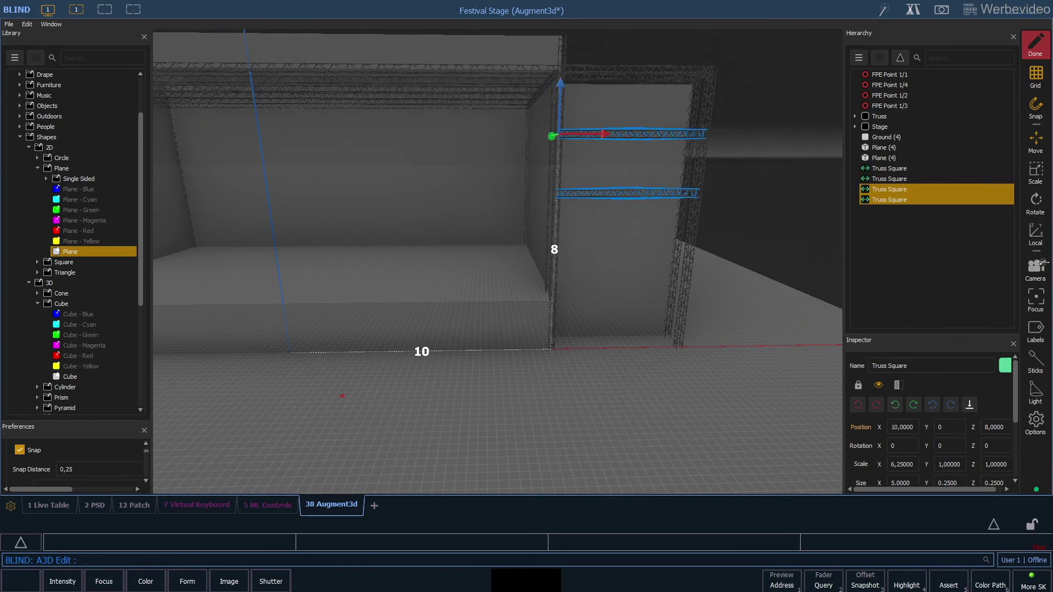
pyautogui.press('Escape')
pyautogui.press('f')
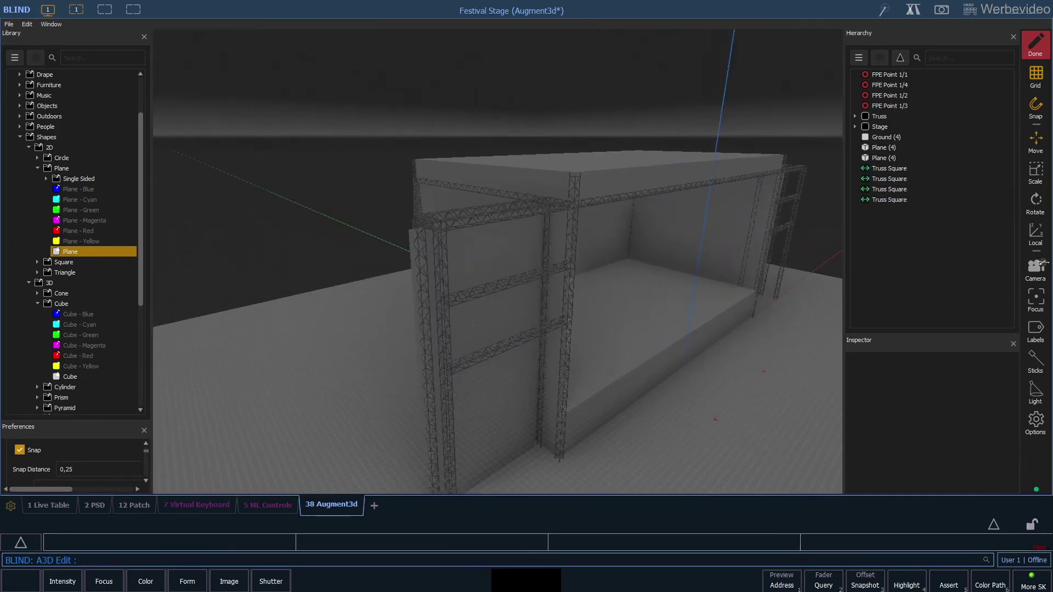
# - Add a Plane from the Library and place it over the left tower at X -12.5, Y 0.5
pyautogui.moveTo(70, 251); pyautogui.dragTo(663, 335)
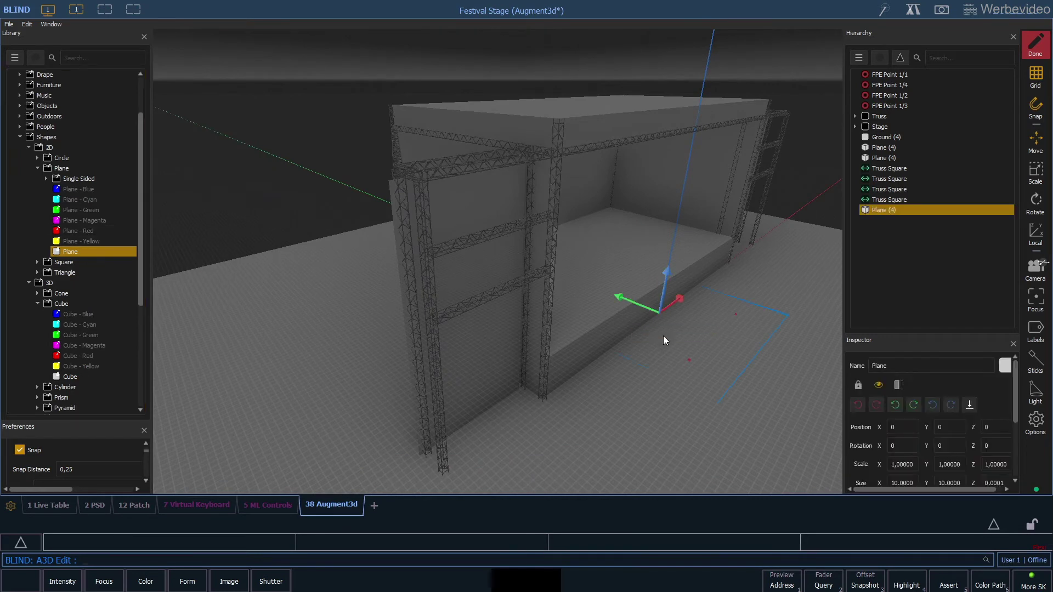
pyautogui.moveTo(669, 272); pyautogui.dragTo(704, 77)
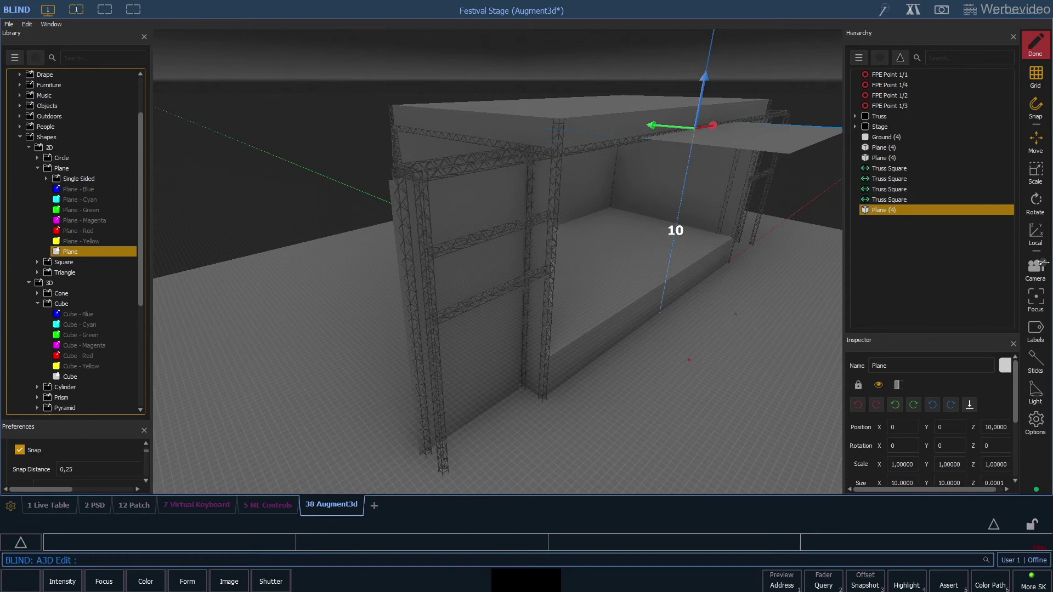
pyautogui.moveTo(713, 125); pyautogui.dragTo(527, 158)
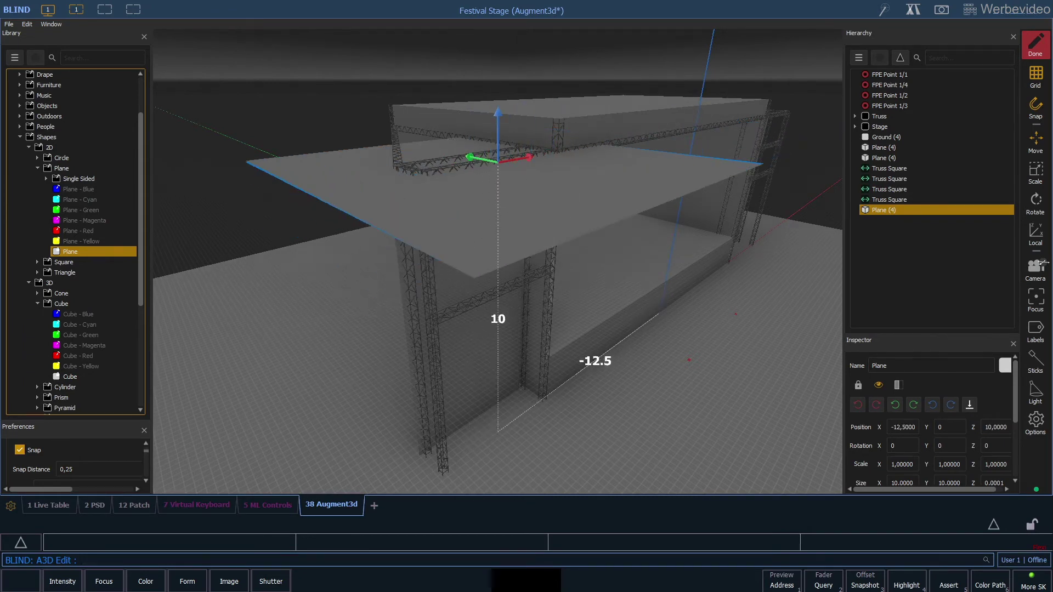
pyautogui.press('f')
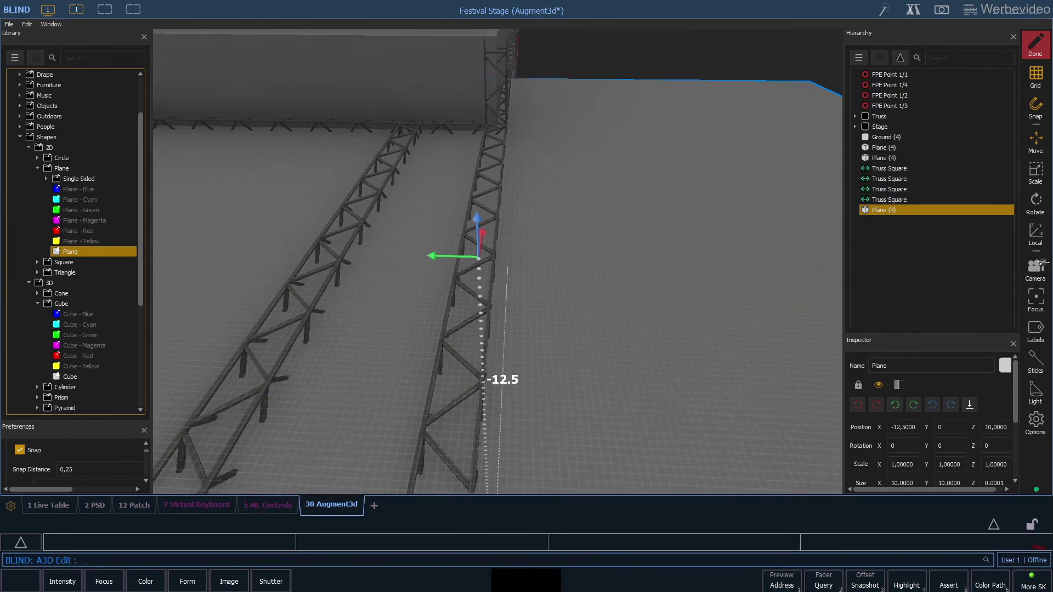
pyautogui.moveTo(439, 256); pyautogui.dragTo(372, 253)
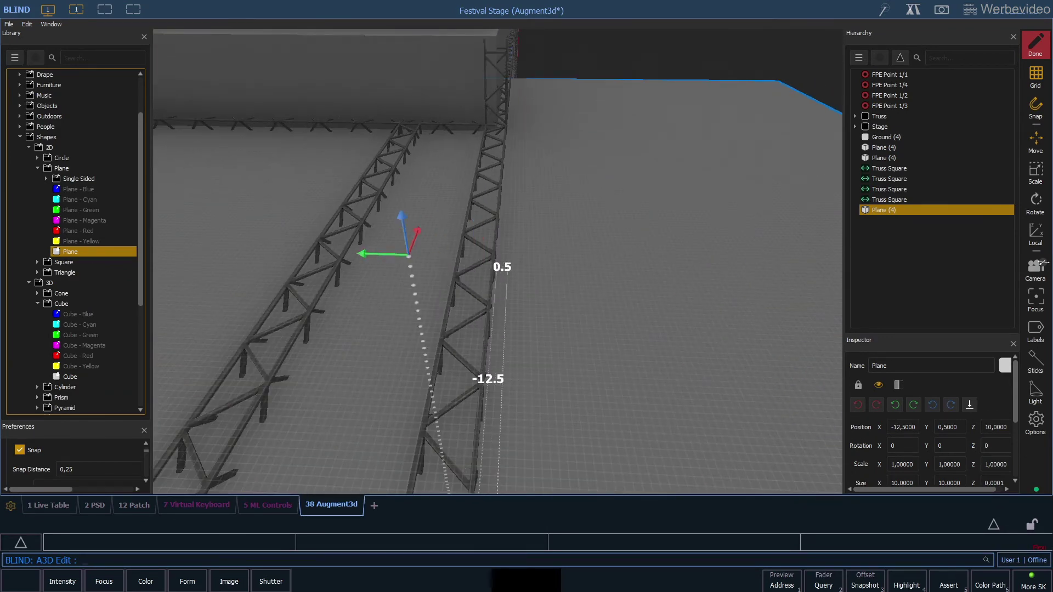
pyautogui.press('f')
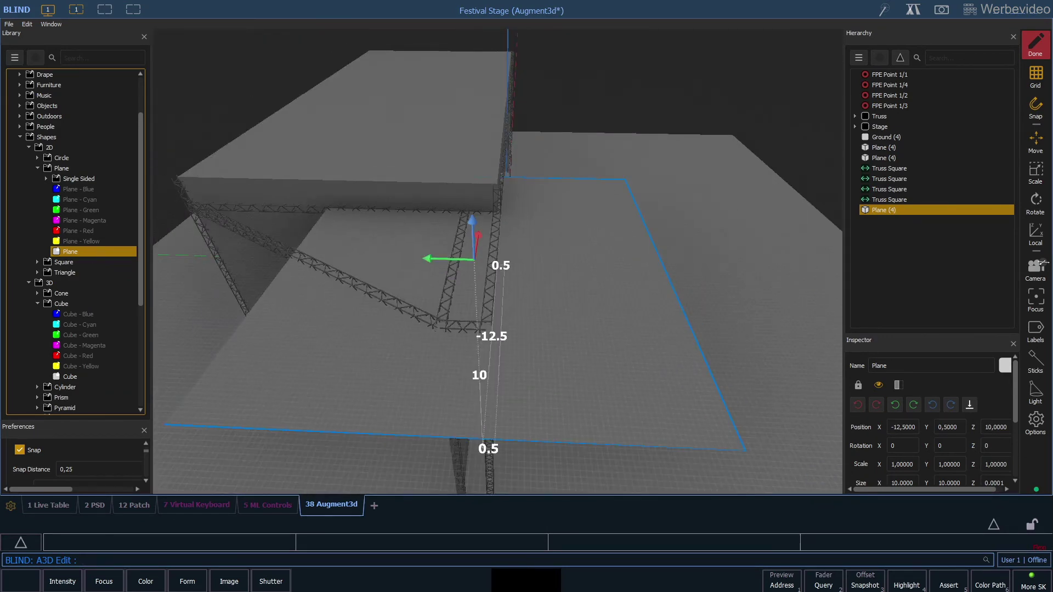
pyautogui.scroll(-1, 899, 439)
# - Set the plane's size to 5 × 1 in the Inspector
pyautogui.click(889, 450)
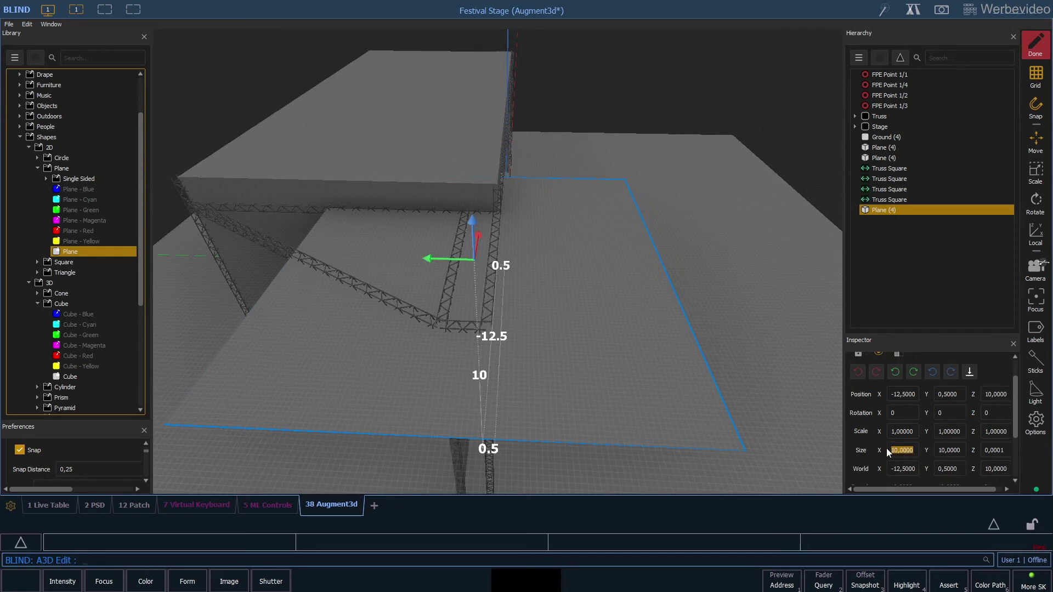
pyautogui.write('5')
pyautogui.press('Return')
pyautogui.click(949, 451)
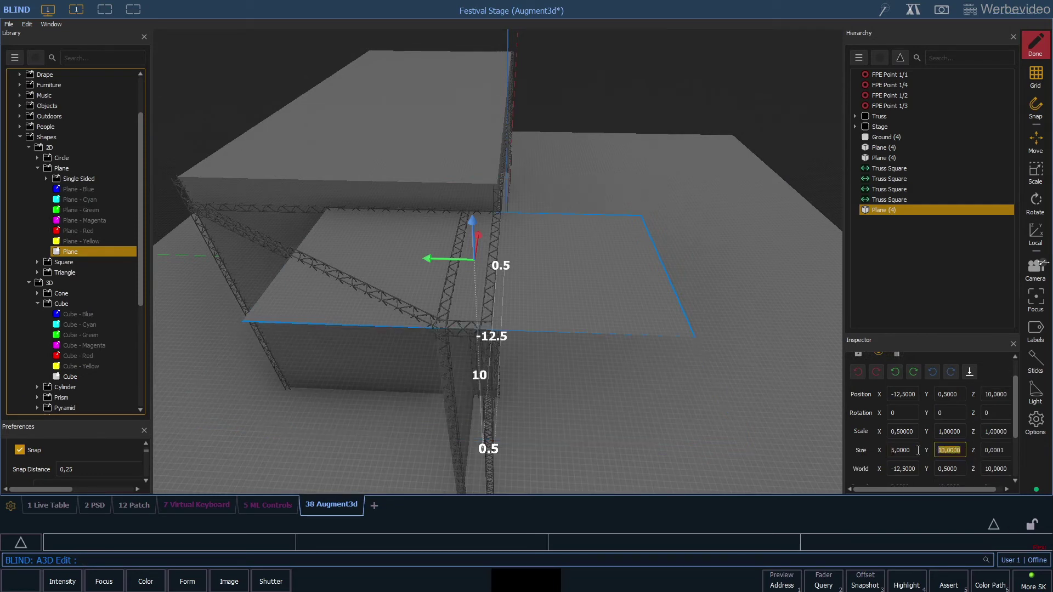
pyautogui.write('1')
pyautogui.press('Return')
# - Reduce the snap distance and settle the plane onto the truss at height 10.15
pyautogui.moveTo(650, 246); pyautogui.dragTo(560, 258)
pyautogui.moveTo(603, 225); pyautogui.dragTo(604, 218)
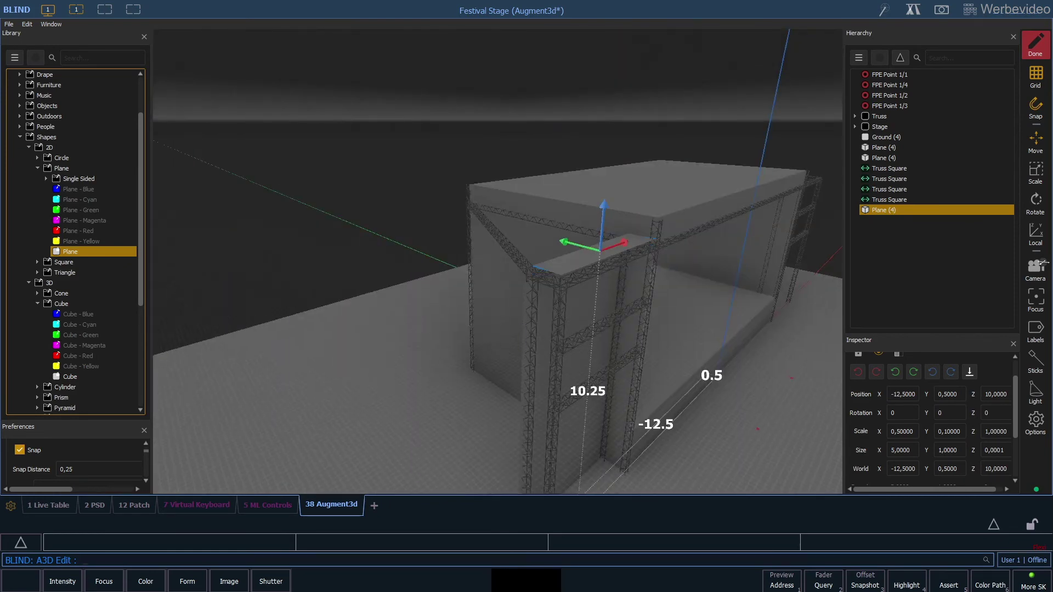
pyautogui.moveTo(549, 274); pyautogui.dragTo(488, 280)
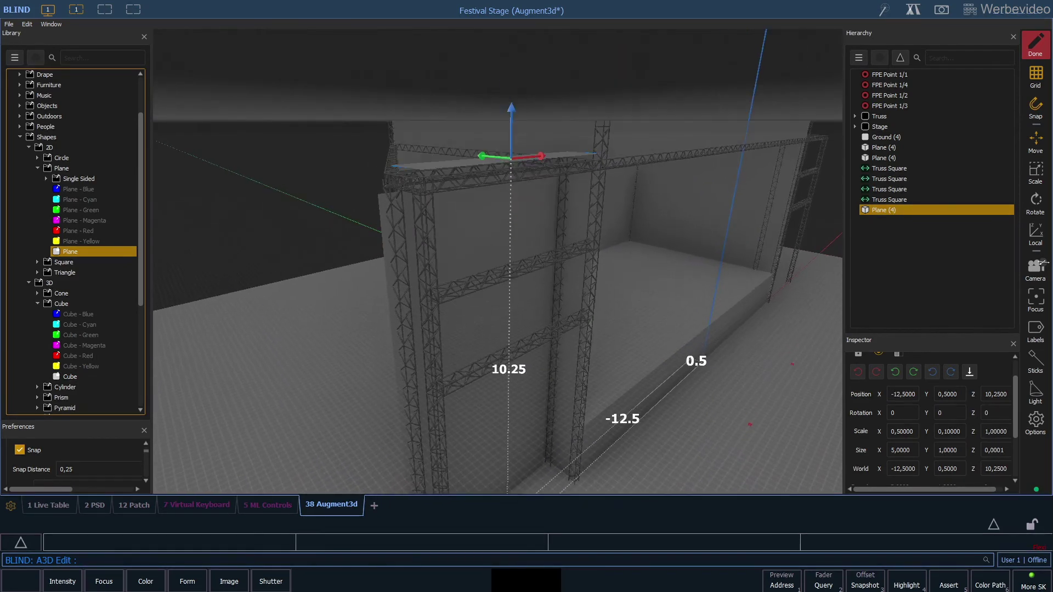
pyautogui.click(77, 469)
pyautogui.write('0')
pyautogui.moveTo(513, 112); pyautogui.dragTo(512, 118)
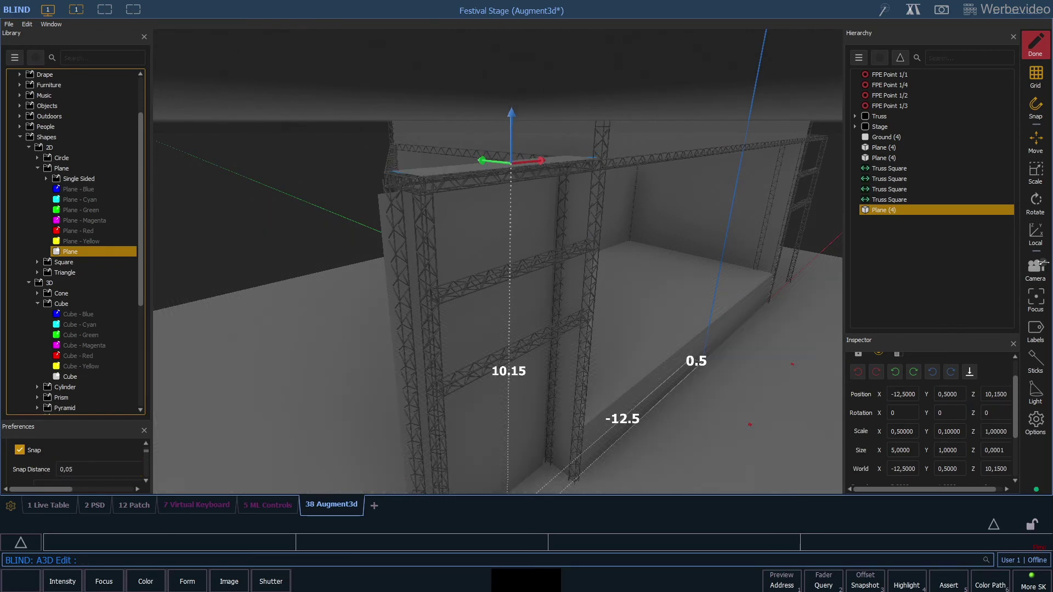
pyautogui.moveTo(513, 82); pyautogui.dragTo(768, 105)
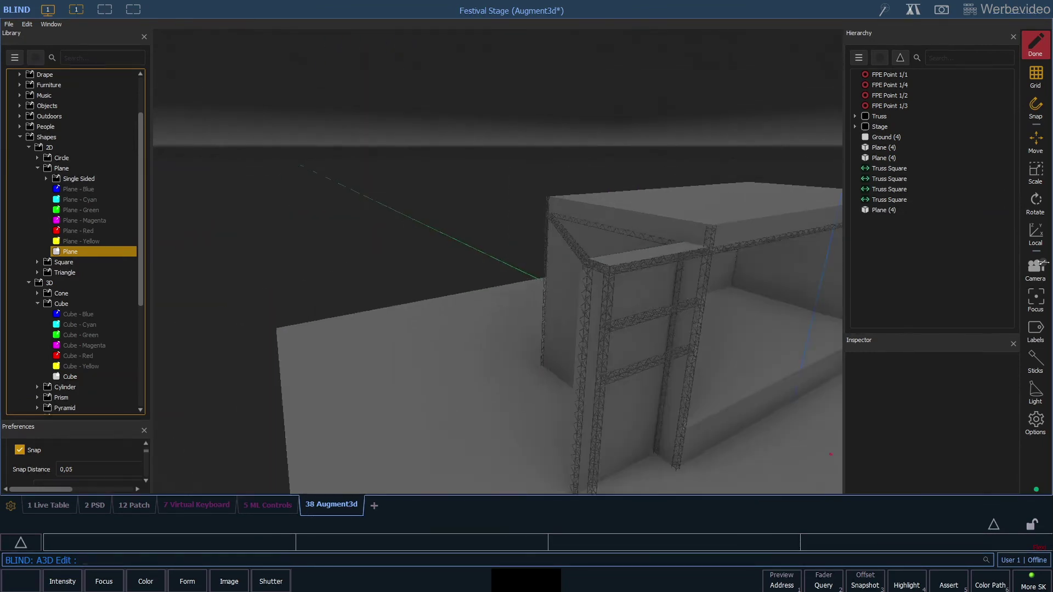
# - Duplicate the roof plane and move the copy onto the right tower at X 12.5
pyautogui.click(424, 233)
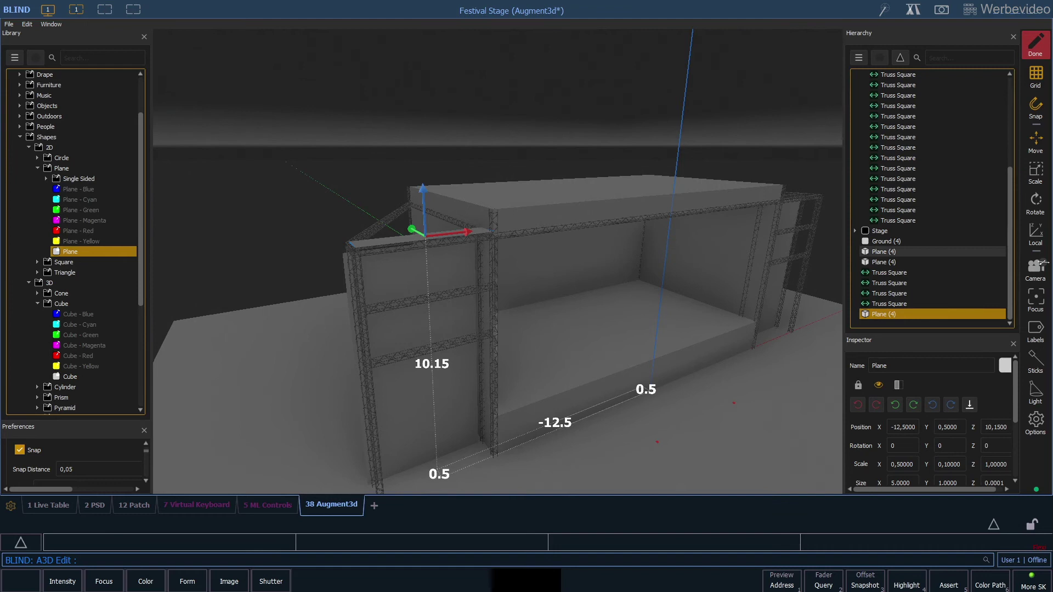
pyautogui.hotkey('ctrl', 'd')
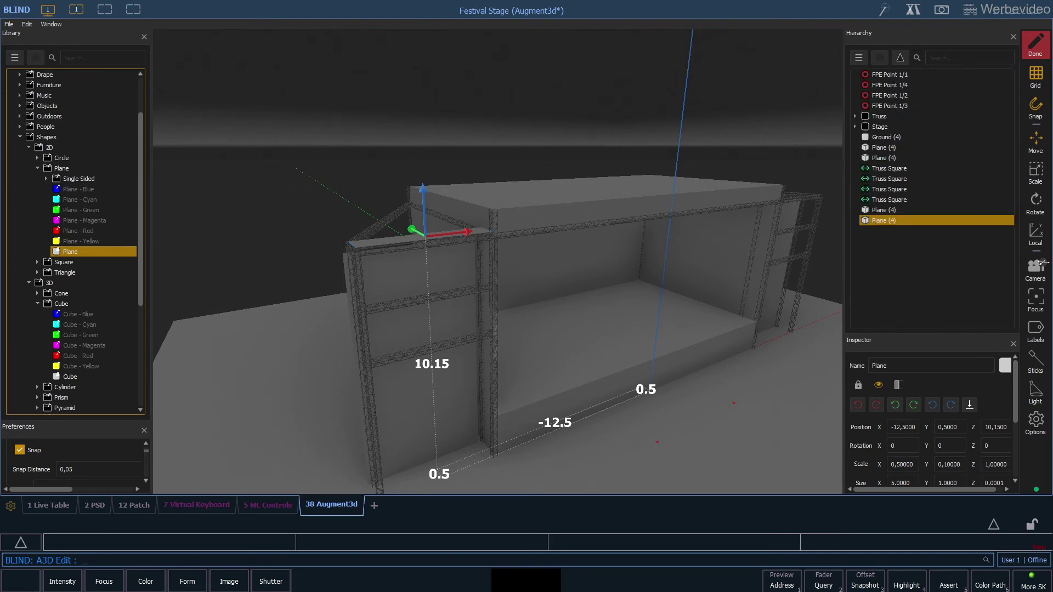
pyautogui.moveTo(455, 233); pyautogui.dragTo(825, 192)
pyautogui.press('f')
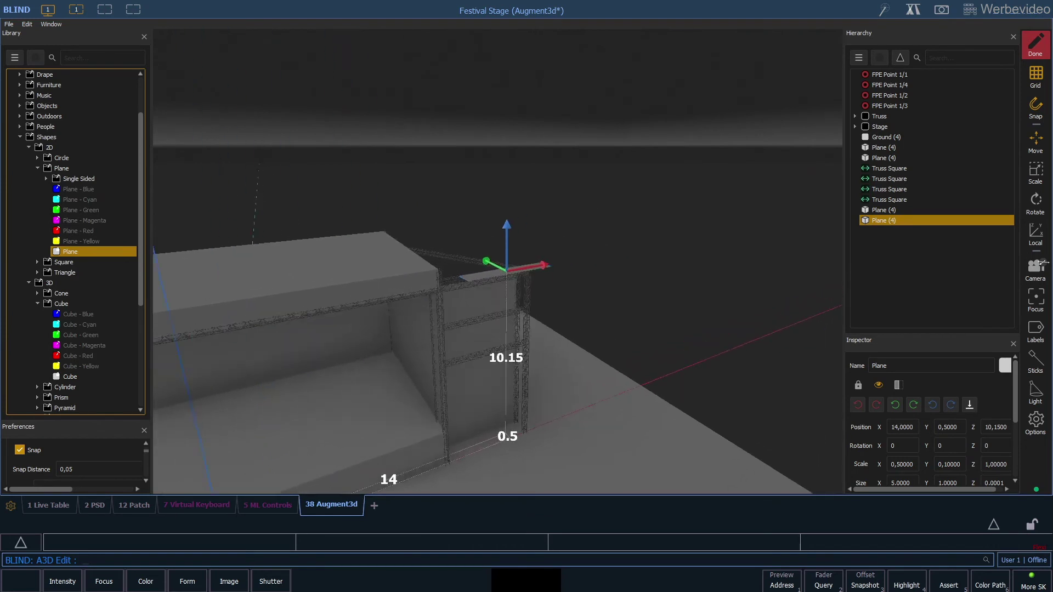
pyautogui.write('0,2')
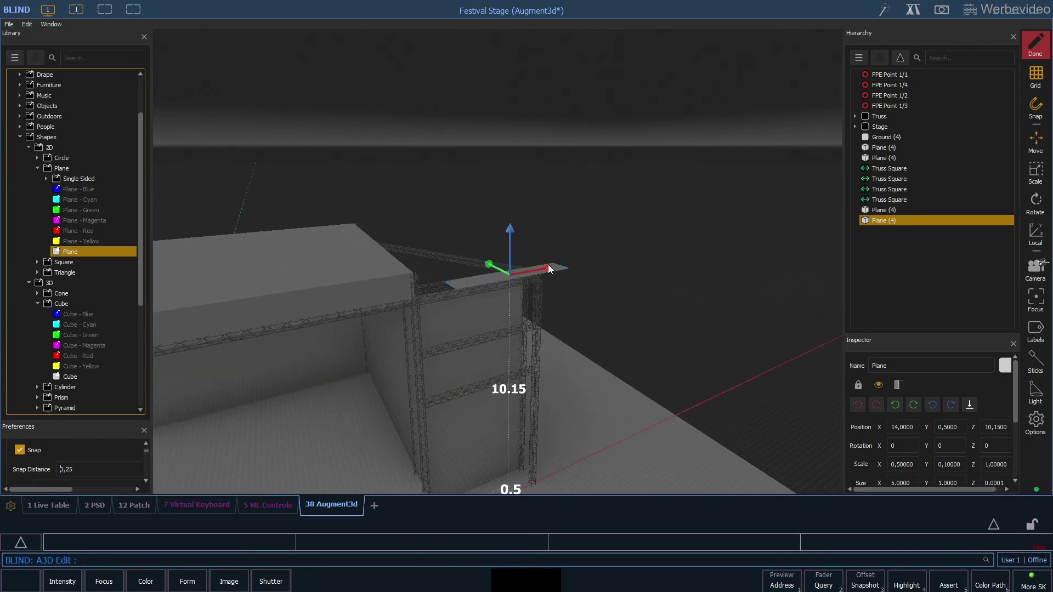
pyautogui.moveTo(548, 268); pyautogui.dragTo(504, 271)
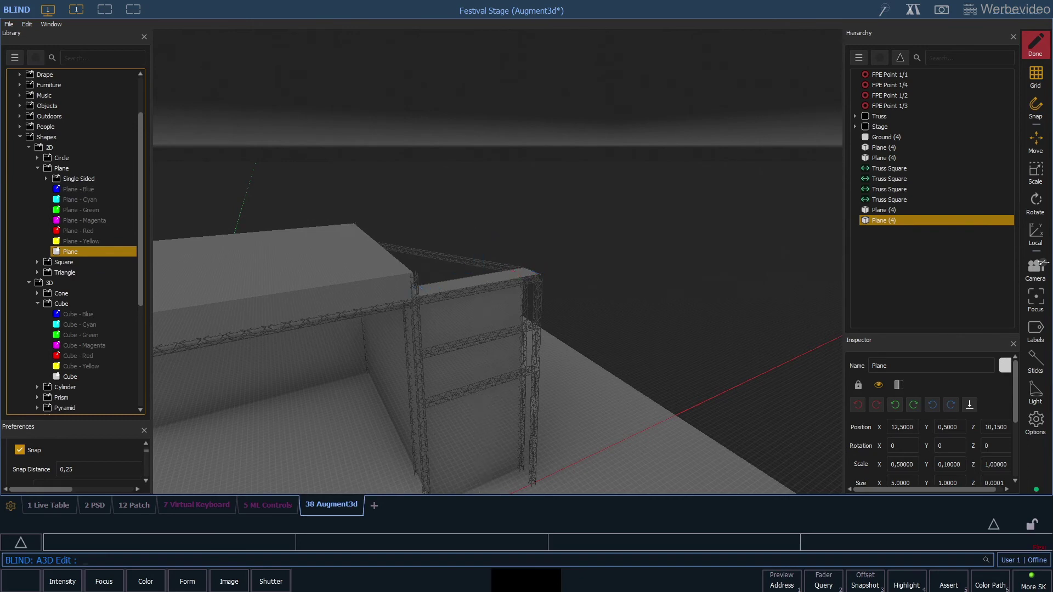
pyautogui.click(884, 210)
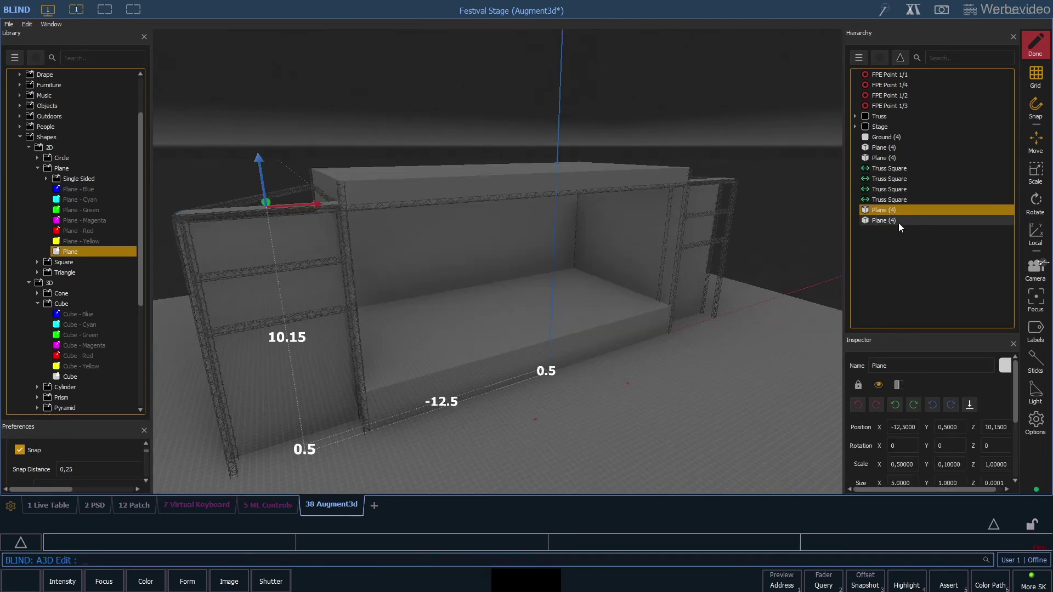
# - Move both roof planes into the Stage group
pyautogui.keyDown('shift'); pyautogui.click(899, 220); pyautogui.keyUp('shift')
pyautogui.moveTo(900, 218); pyautogui.dragTo(929, 116)
pyautogui.click(913, 151)
pyautogui.keyDown('shift'); pyautogui.click(913, 155); pyautogui.keyUp('shift')
# - Put the four Truss Square crossbars into the Truss group
pyautogui.click(917, 158)
pyautogui.click(922, 168)
pyautogui.click(922, 179)
pyautogui.keyDown('shift'); pyautogui.click(916, 150); pyautogui.keyUp('shift')
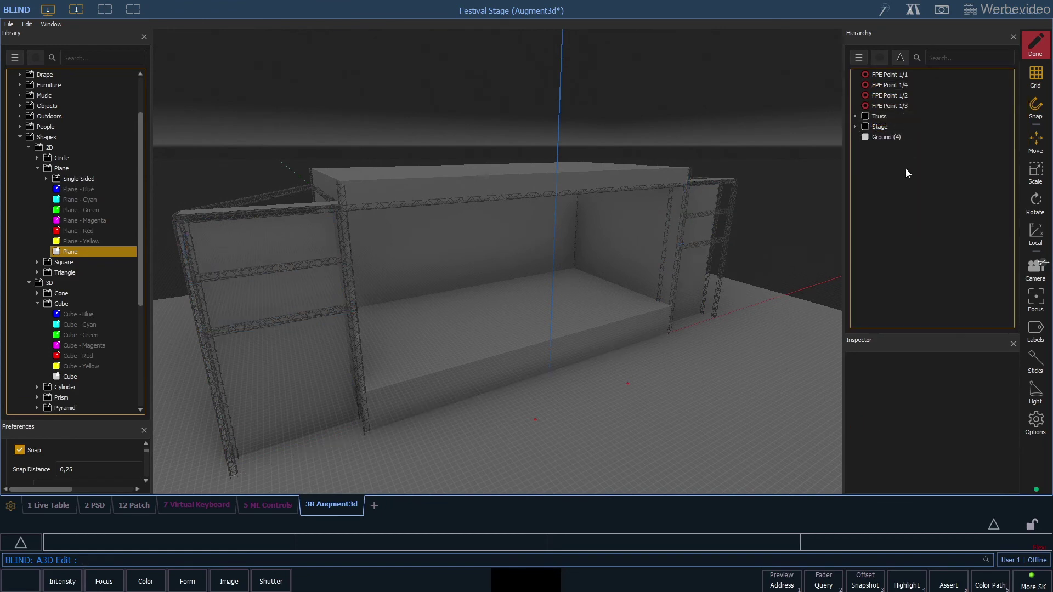
pyautogui.click(897, 118)
# - Rename the plane group to 'Planes' and add a new node named 'Stage'
pyautogui.click(888, 127)
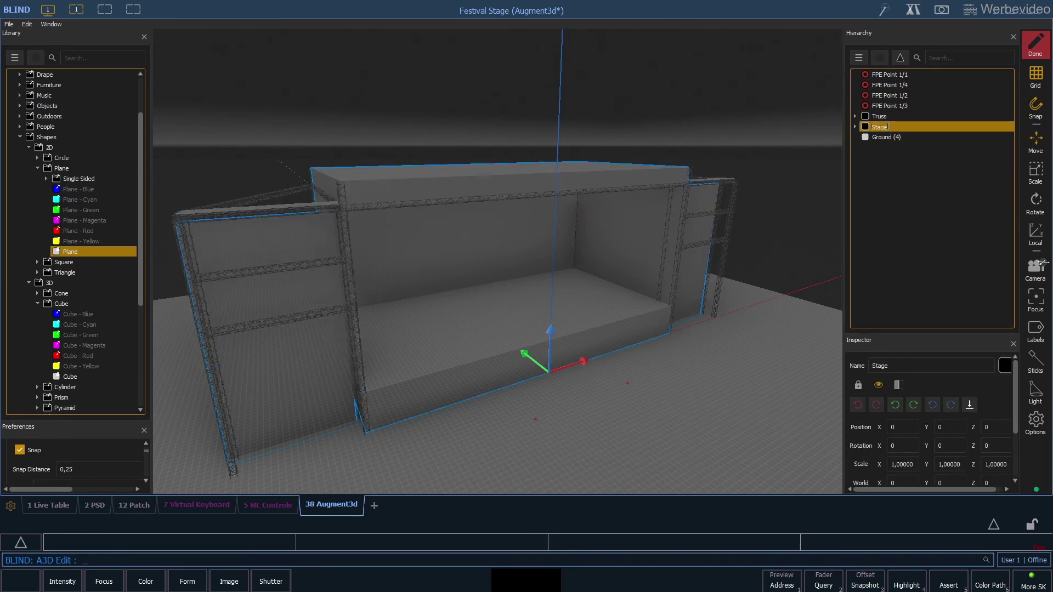
pyautogui.write('Planes')
pyautogui.click(945, 254)
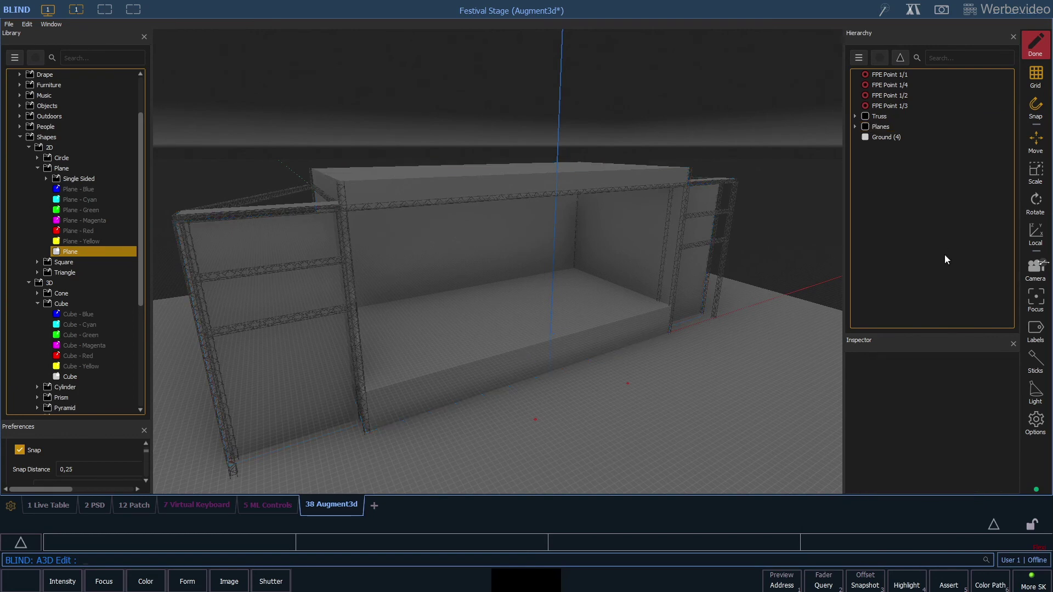
pyautogui.doubleClick(926, 191)
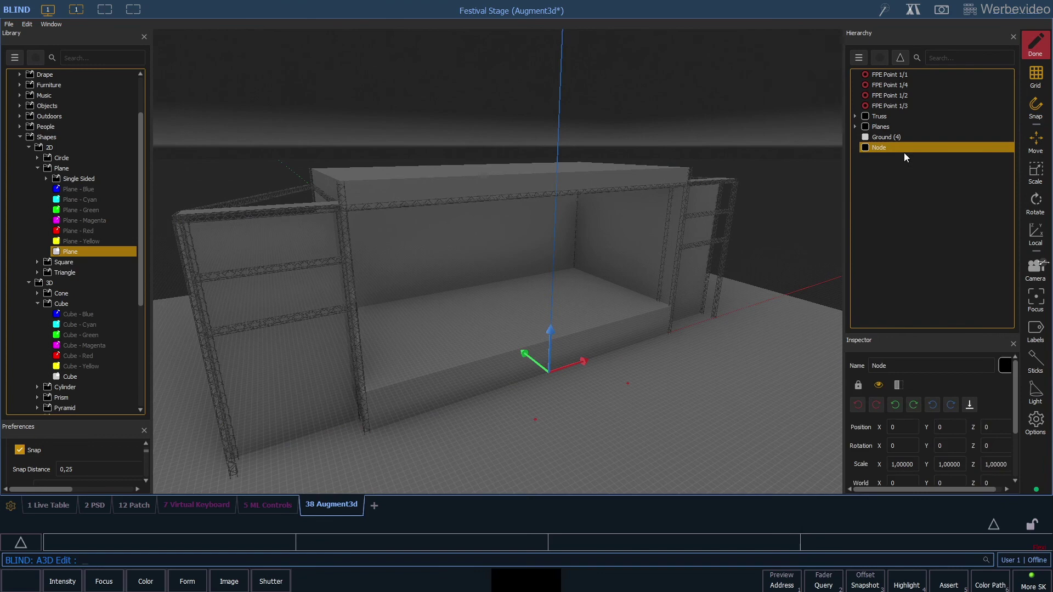
pyautogui.write('Stage')
pyautogui.press('Return')
# - Nest the Planes and Truss groups under the Stage node
pyautogui.click(903, 117)
pyautogui.keyDown('ctrl'); pyautogui.click(905, 126); pyautogui.keyUp('ctrl')
pyautogui.moveTo(905, 126); pyautogui.dragTo(931, 148)
pyautogui.click(903, 116)
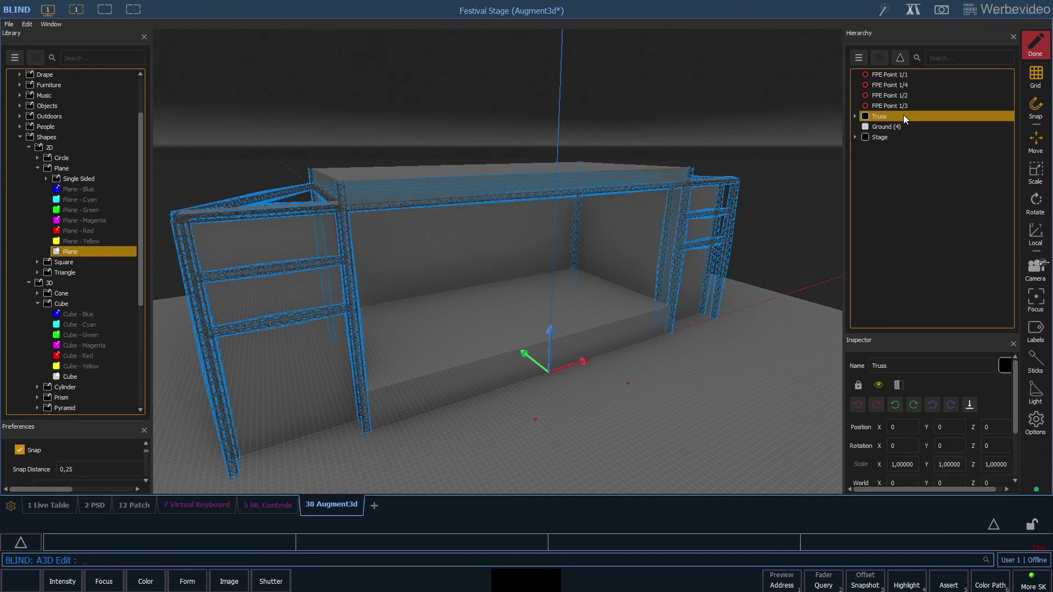
pyautogui.moveTo(903, 115); pyautogui.dragTo(914, 137)
pyautogui.click(855, 126)
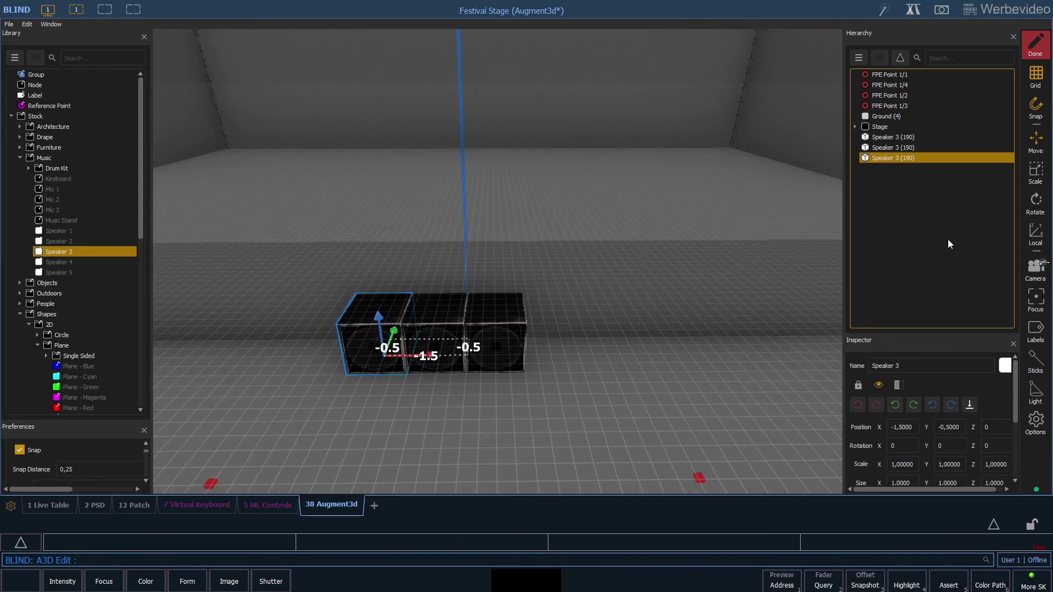
# - Duplicate the selected Speaker 3 cabinet
pyautogui.hotkey('ctrl', 'd')
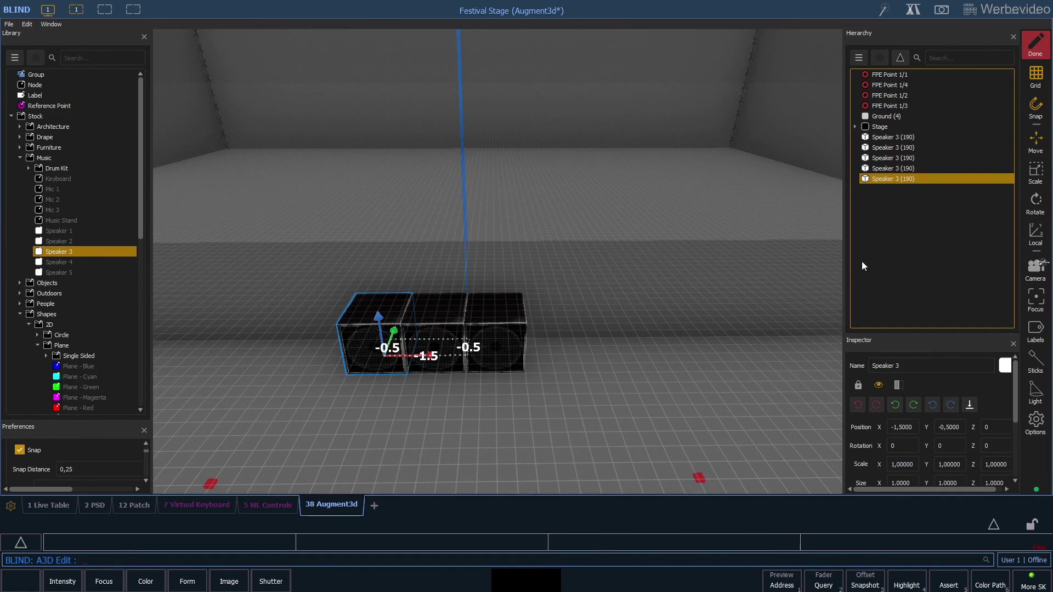